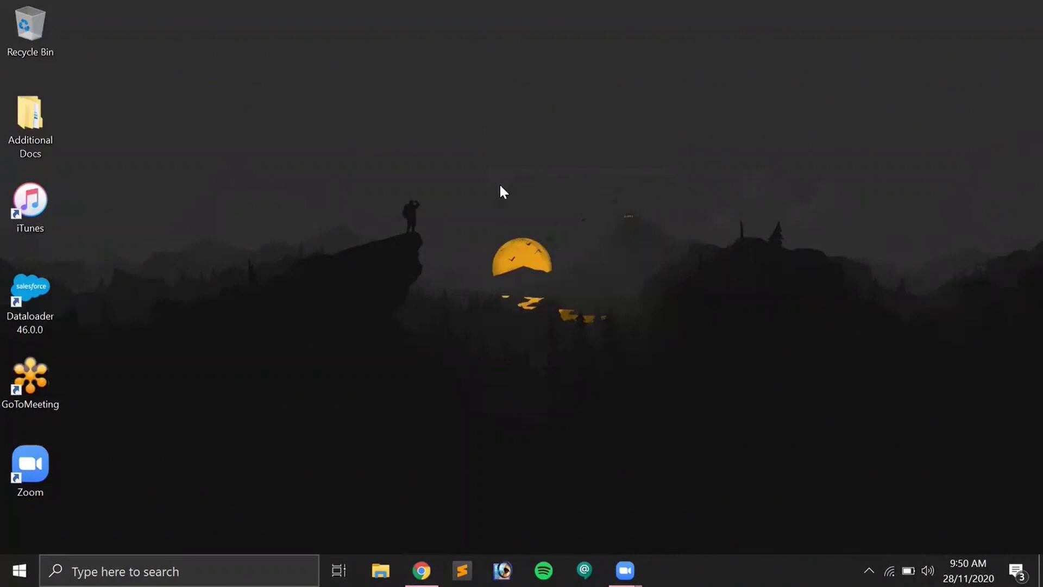
Return to the Barcode and QR Code Generator listing and begin installing it with Get It Now.
{"action": "left_click", "coordinate": [421, 571]}
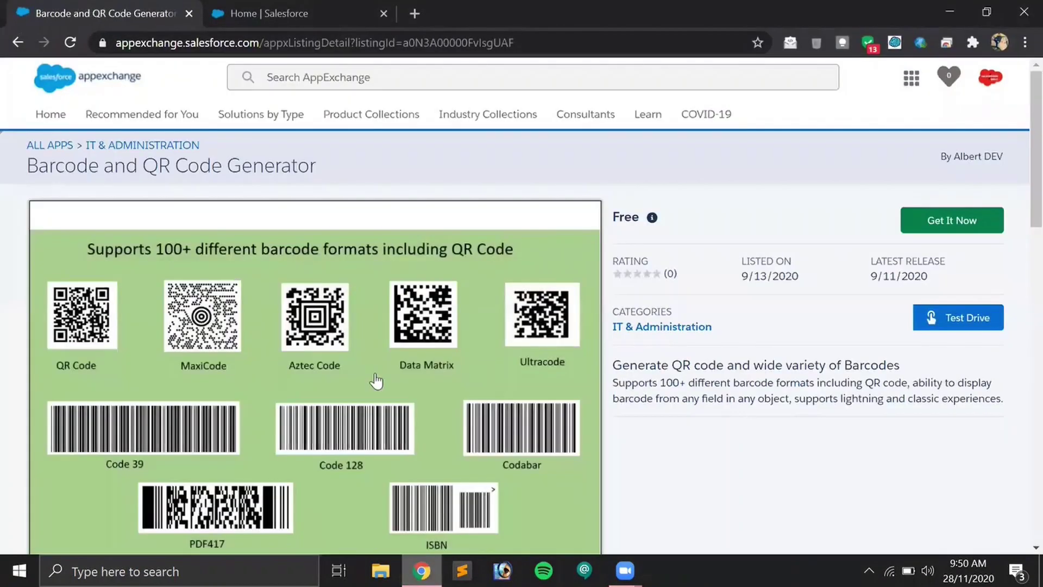
{"action": "left_click", "coordinate": [272, 12]}
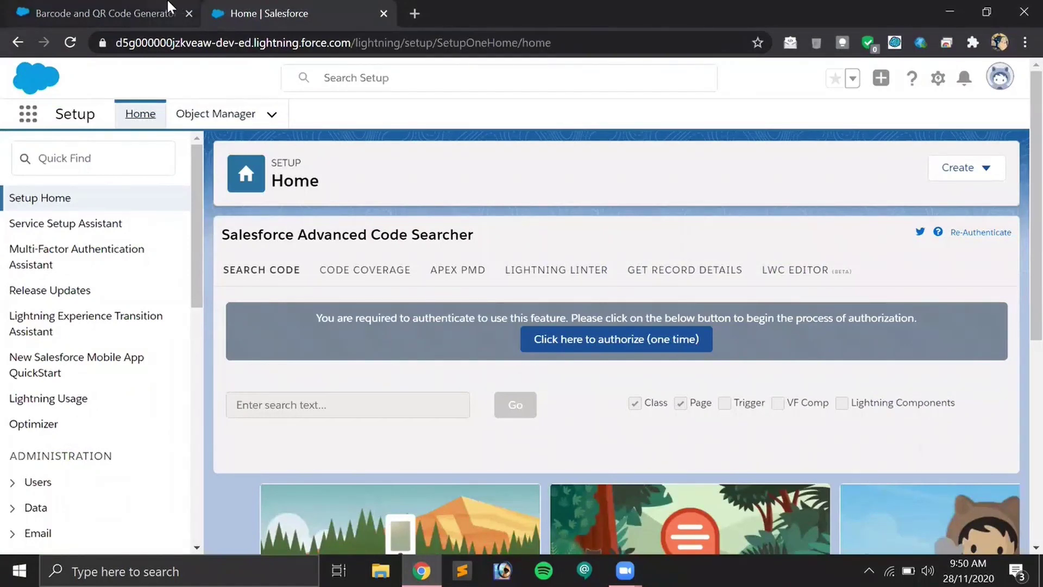
{"action": "left_click", "coordinate": [132, 7]}
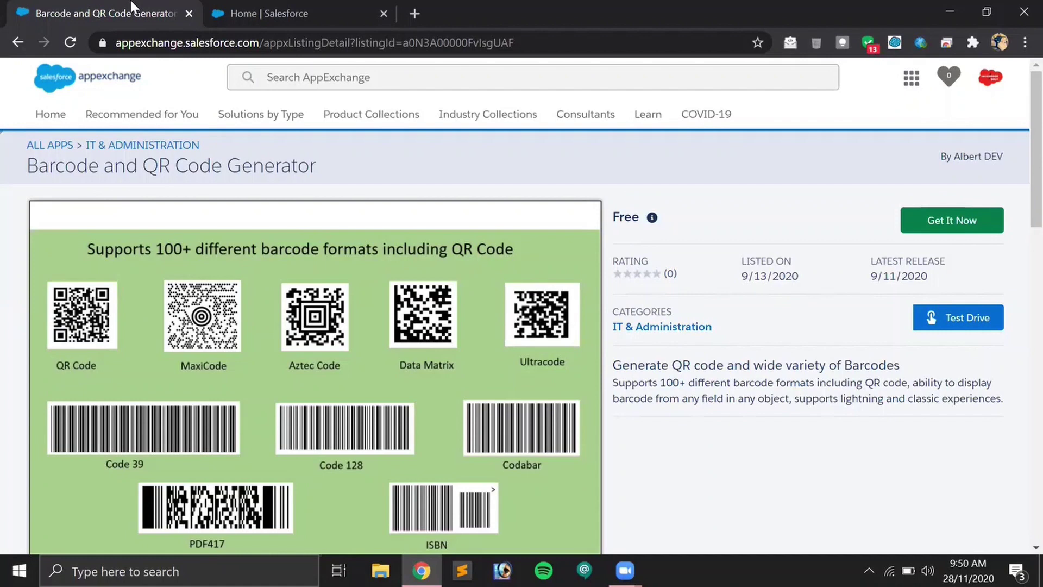
{"action": "scroll", "coordinate": [266, 277], "scroll_direction": "down", "scroll_amount": 2}
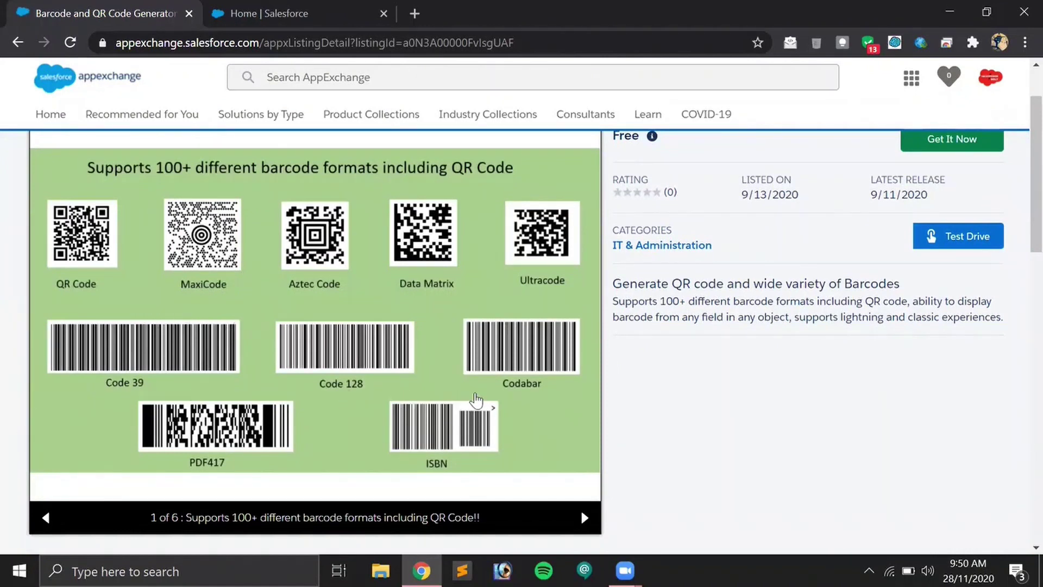
{"action": "scroll", "coordinate": [361, 353], "scroll_direction": "up", "scroll_amount": 2}
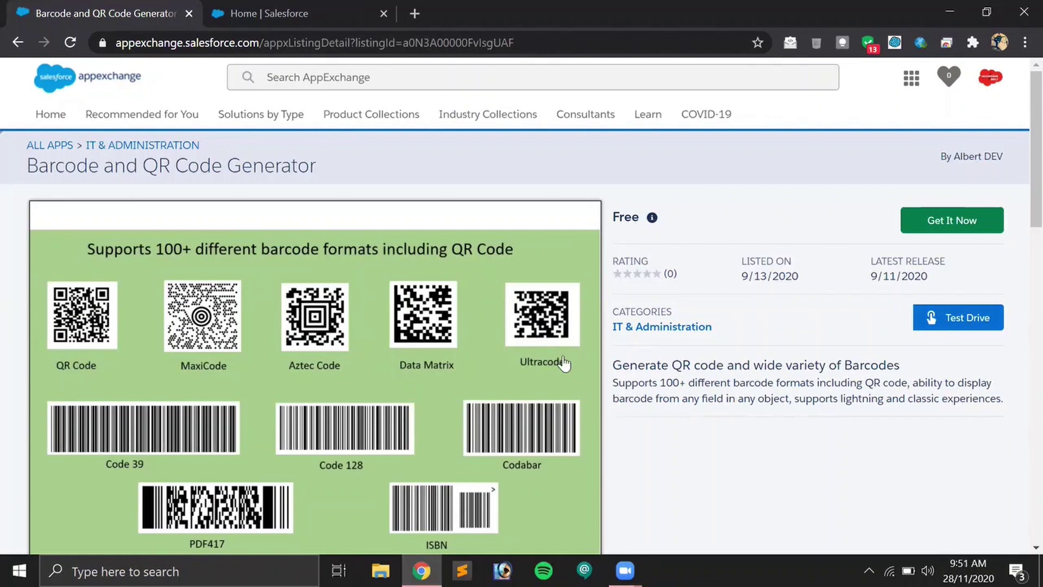
{"action": "left_click", "coordinate": [956, 221]}
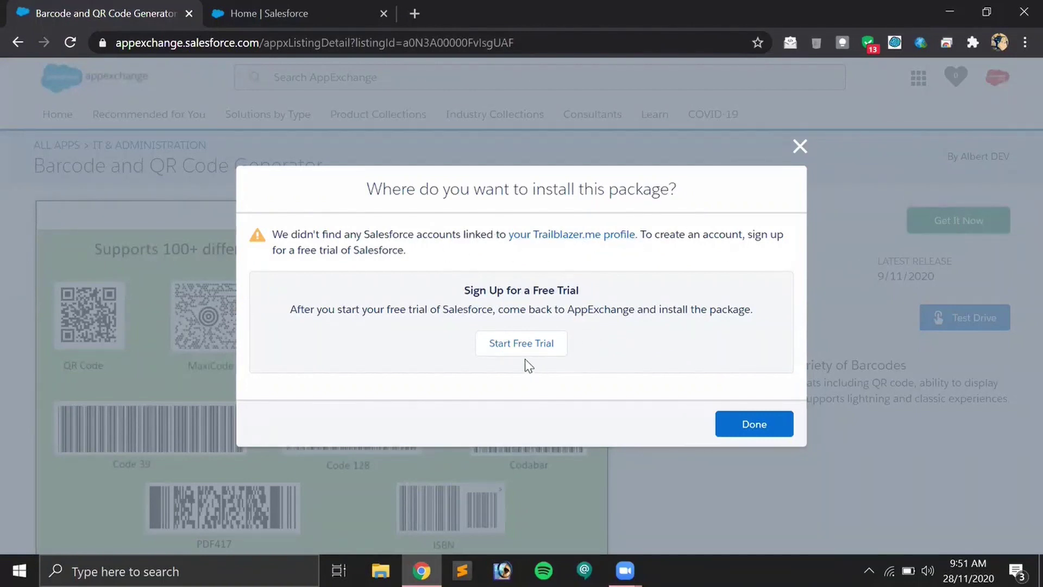
Dismiss the install location notice and open the Trailblazer.me profile.
{"action": "left_click", "coordinate": [726, 423]}
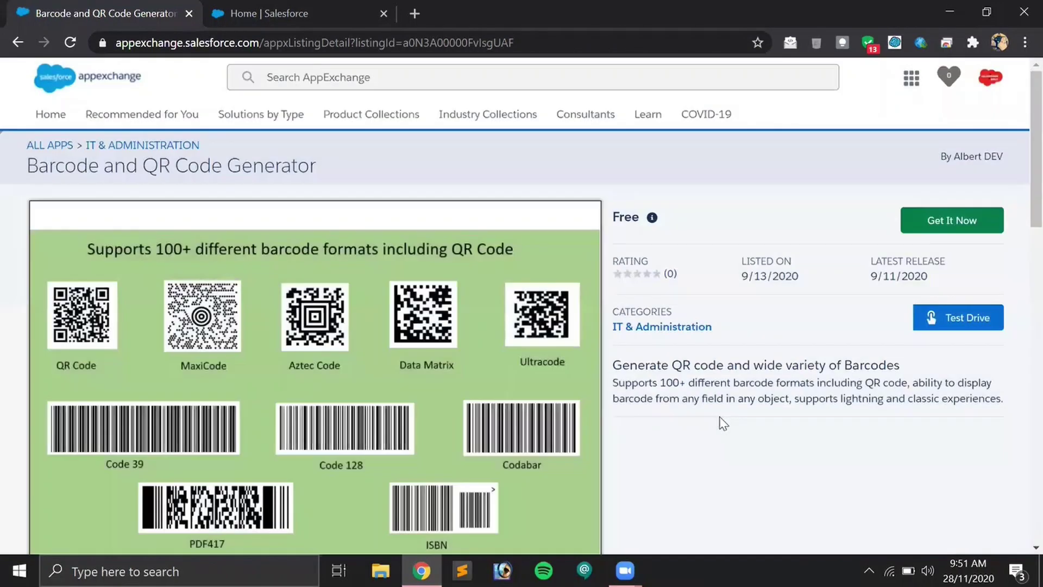
{"action": "left_click", "coordinate": [994, 83]}
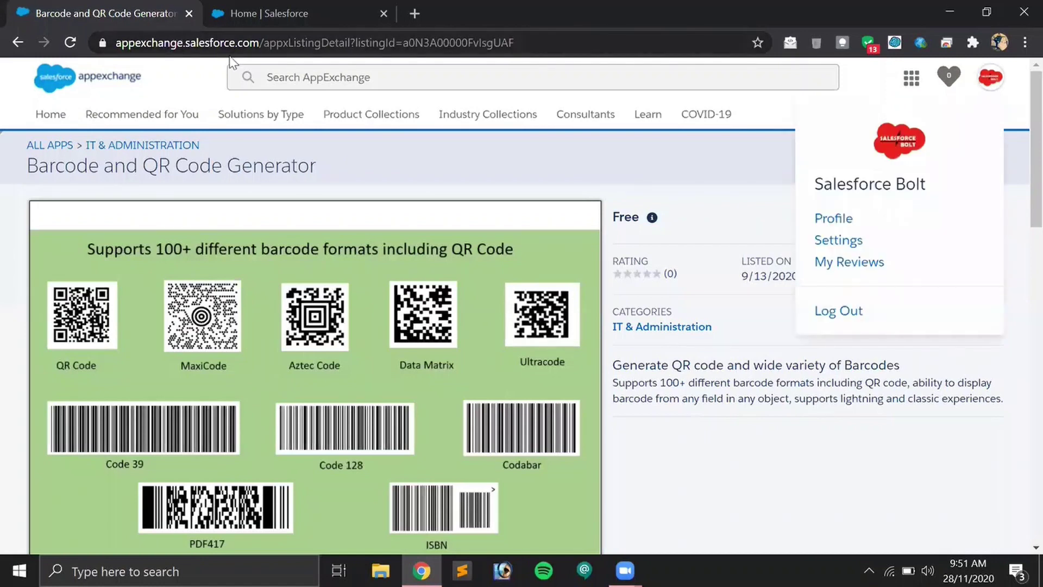
{"action": "left_click", "coordinate": [838, 220]}
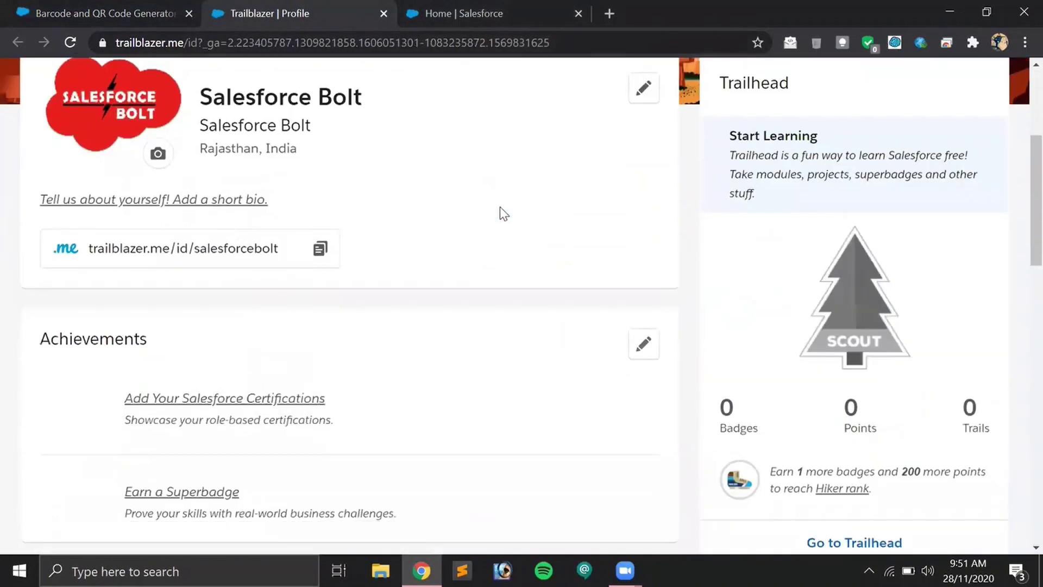
{"action": "scroll", "coordinate": [512, 203], "scroll_direction": "up", "scroll_amount": 4}
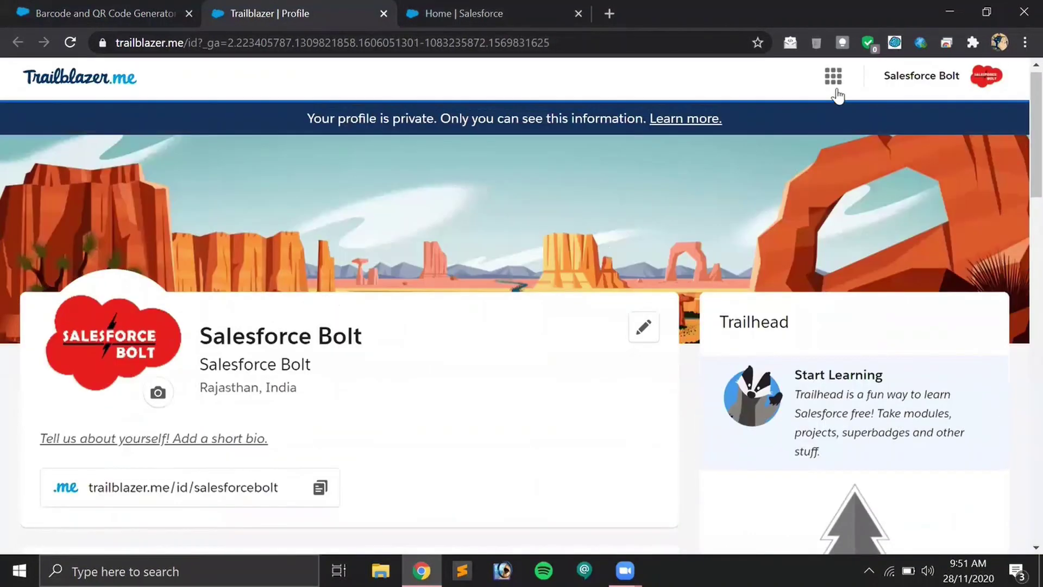
Start connecting a Salesforce account from Trailblazer.me Settings > Connected Accounts.
{"action": "left_click", "coordinate": [986, 81]}
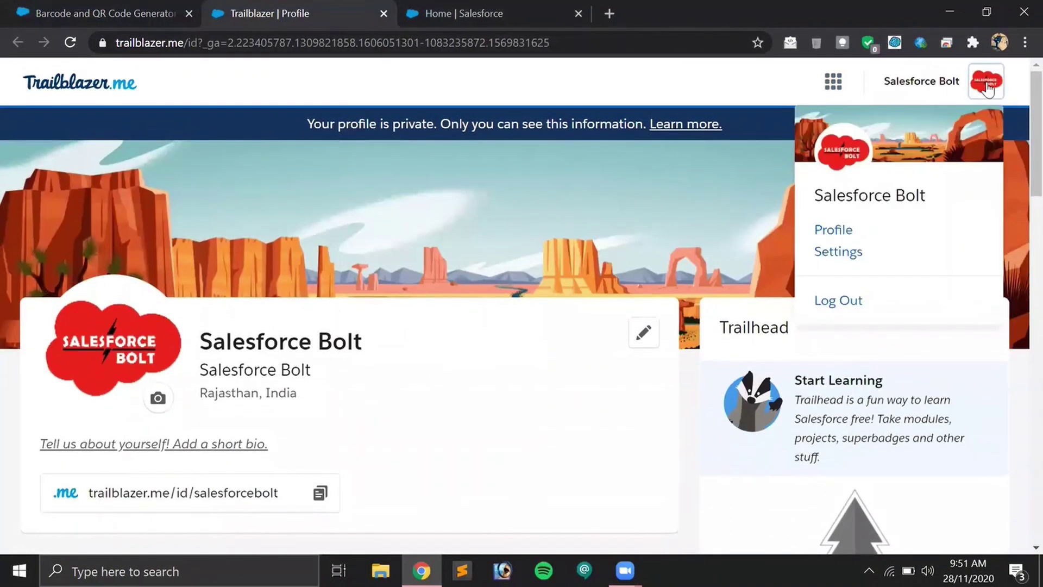
{"action": "left_click", "coordinate": [837, 253]}
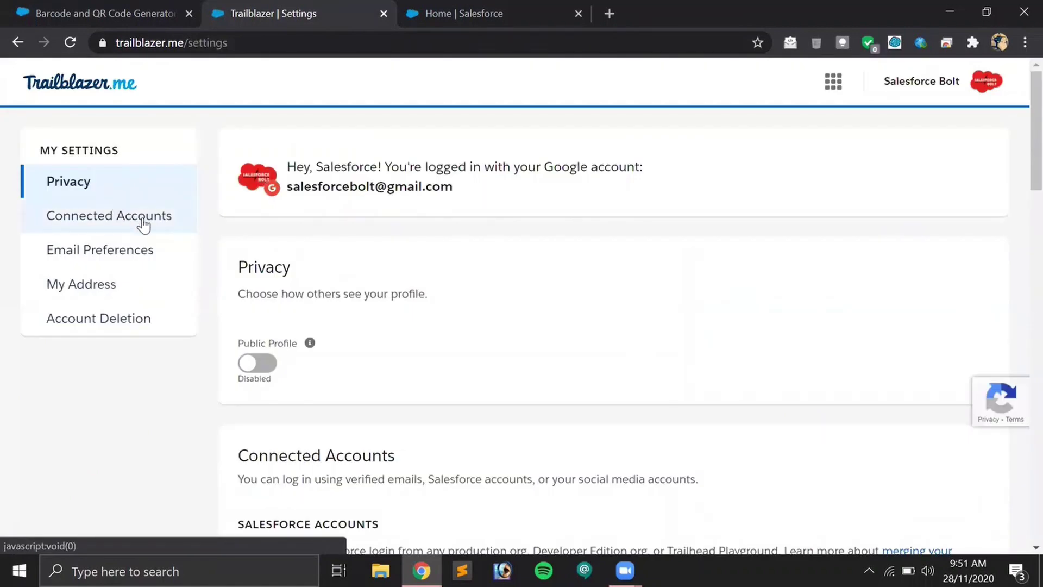
{"action": "left_click", "coordinate": [143, 217]}
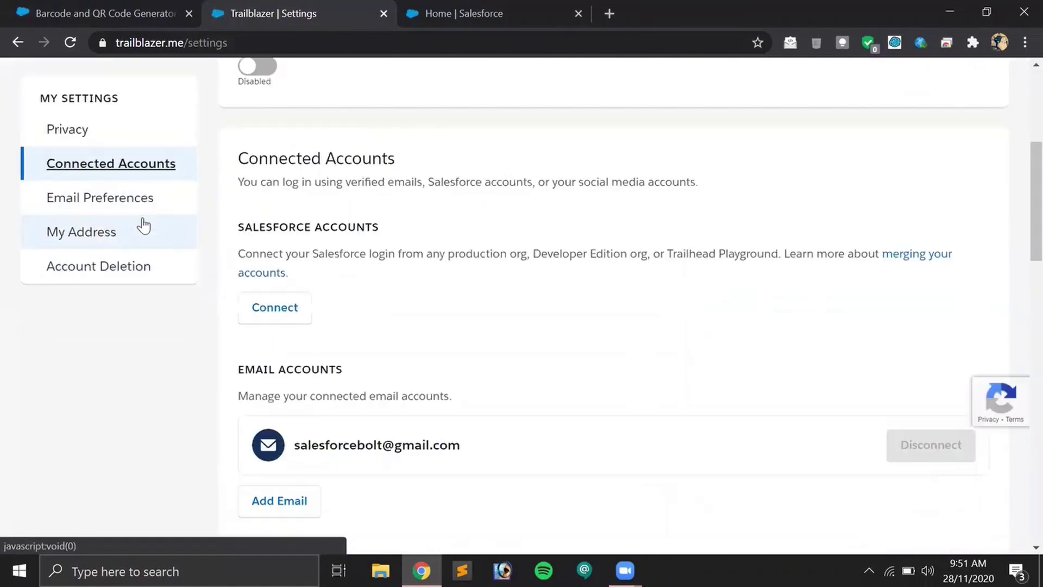
{"action": "left_click", "coordinate": [276, 315]}
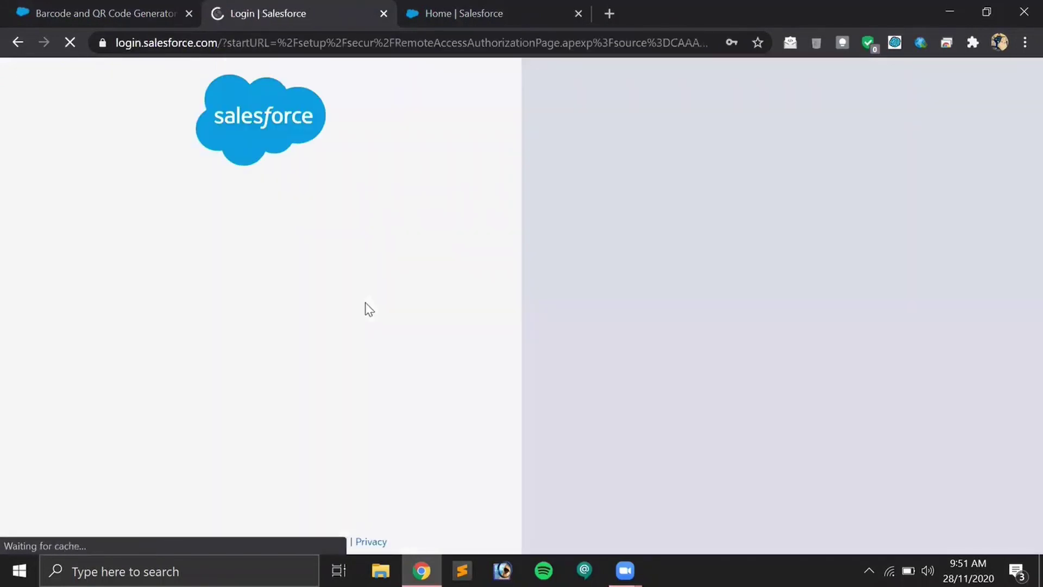
Log in with a different username and the account password, then link the org to Trailblazer.me.
{"action": "scroll", "coordinate": [365, 310], "scroll_direction": "down", "scroll_amount": 4}
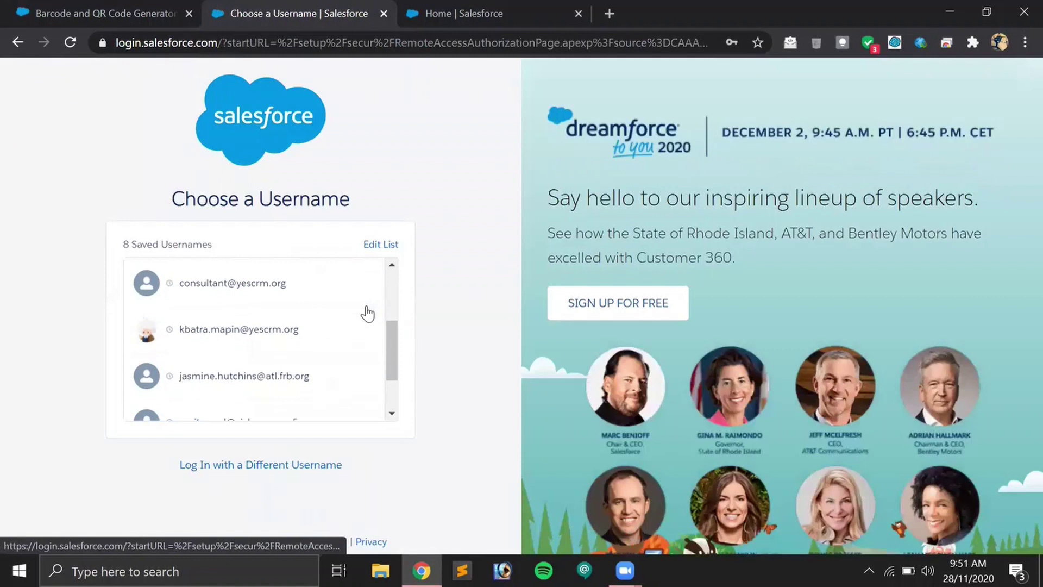
{"action": "left_click", "coordinate": [263, 466]}
{"action": "left_click", "coordinate": [261, 235]}
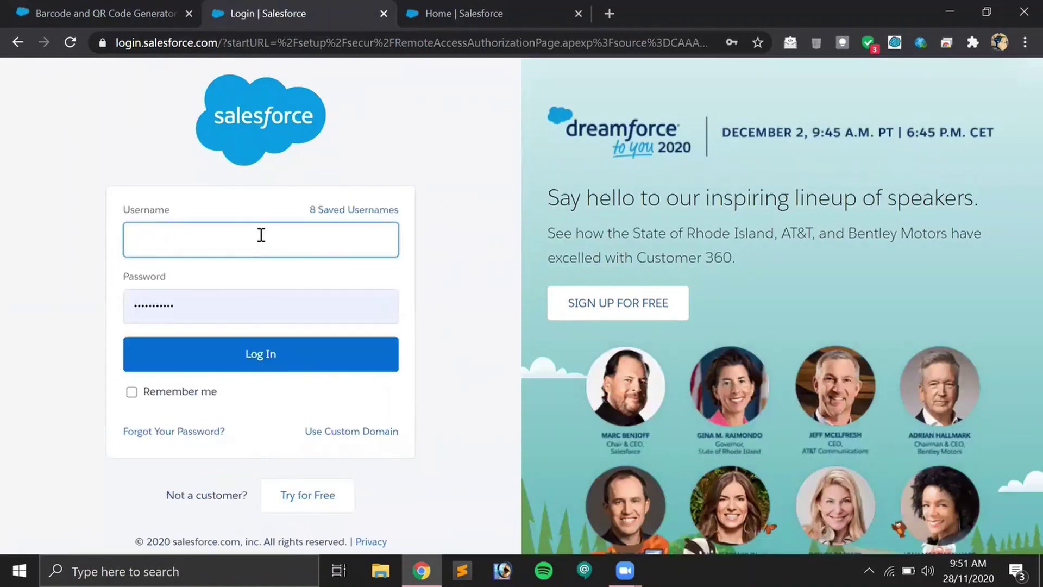
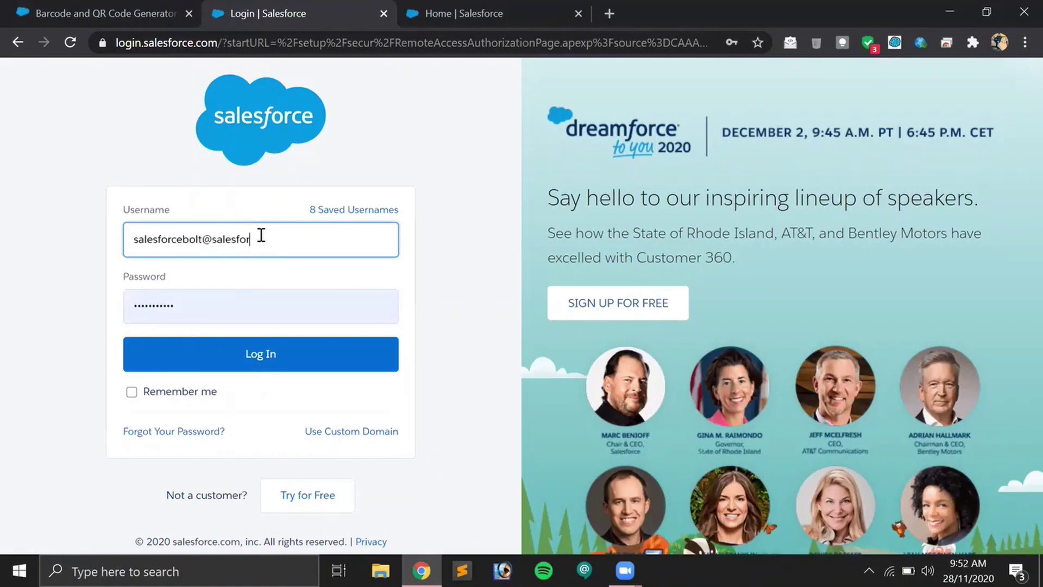
{"action": "key", "text": "Tab"}
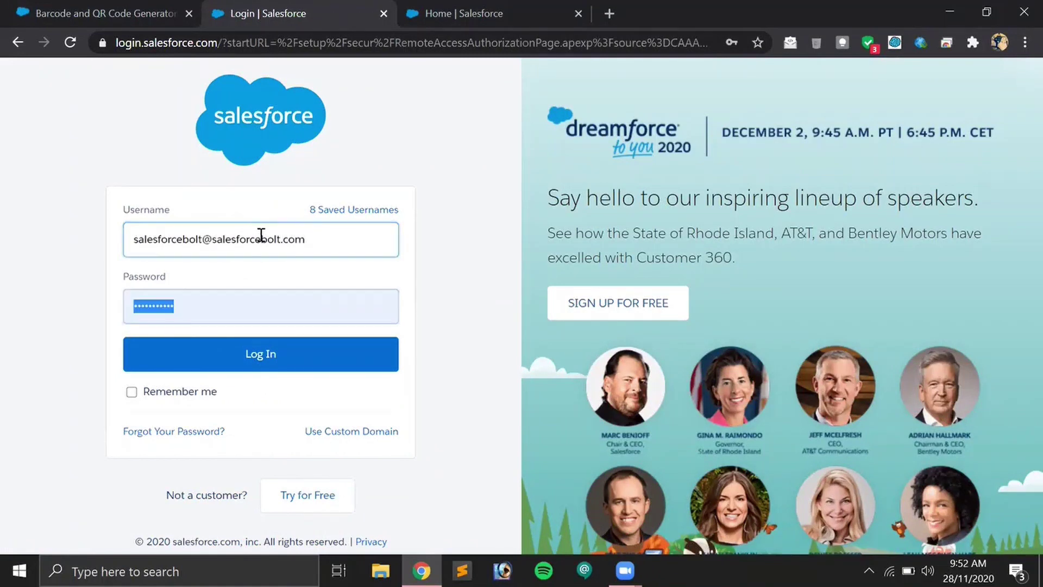
{"action": "type", "text": "******"}
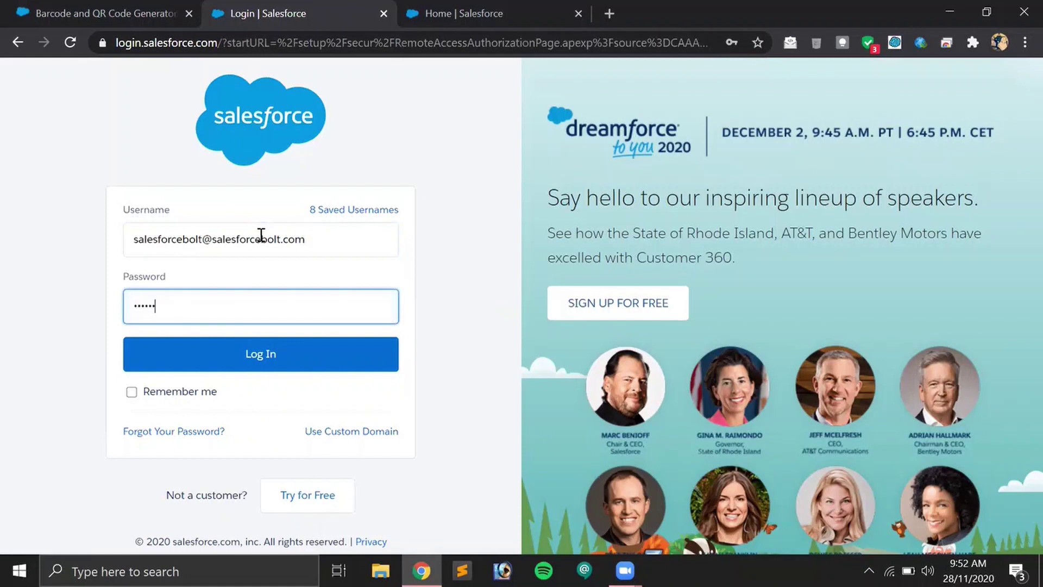
{"action": "type", "text": "****"}
{"action": "left_click", "coordinate": [272, 356]}
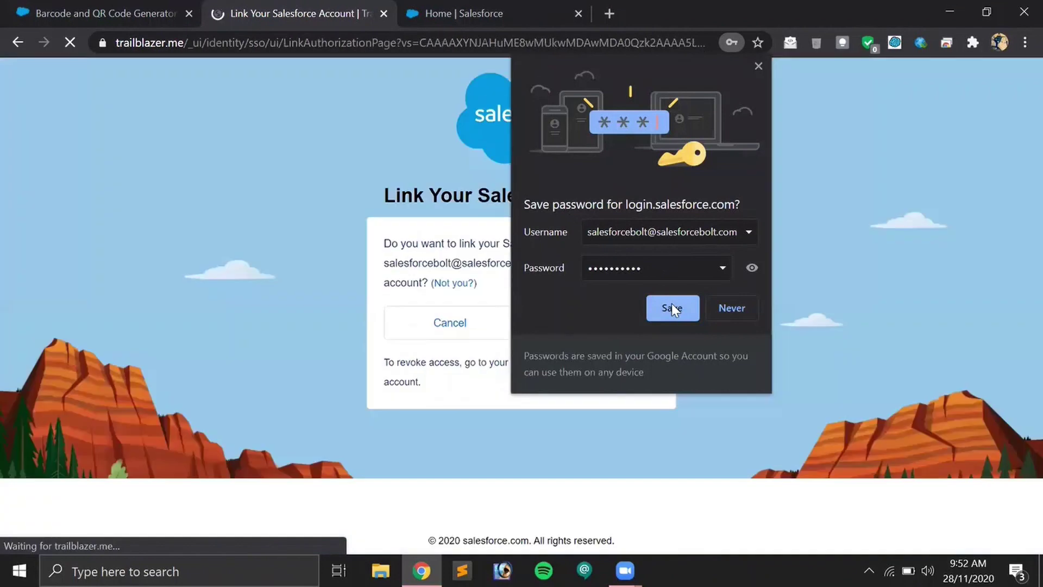
{"action": "left_click", "coordinate": [672, 303]}
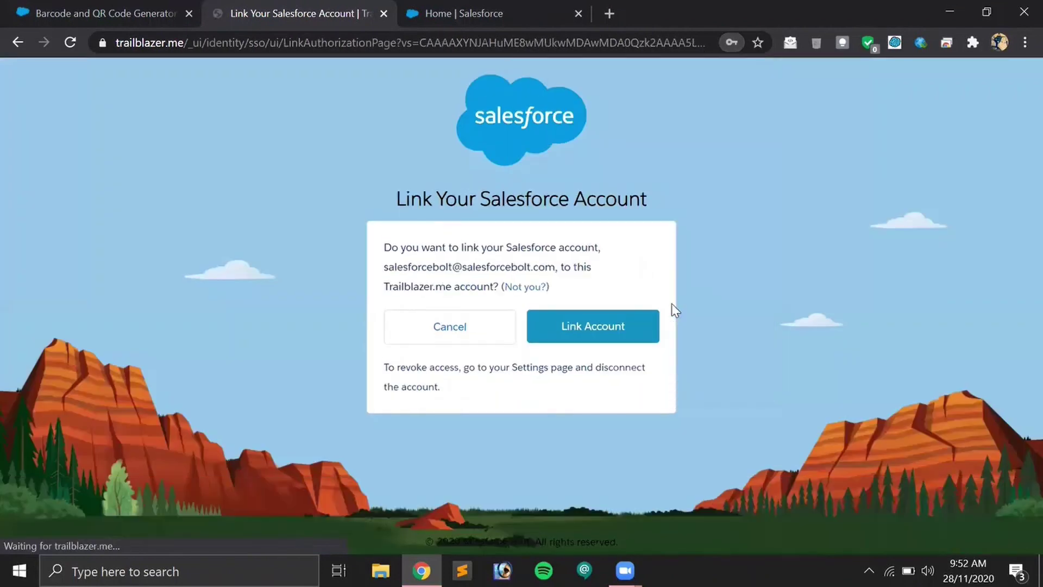
{"action": "left_click", "coordinate": [612, 331]}
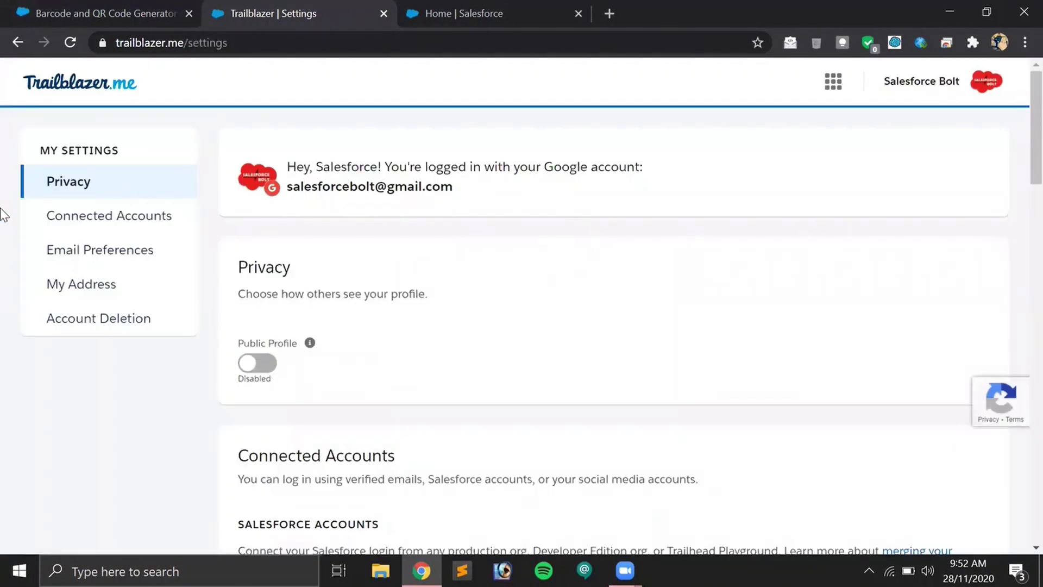
Switch back to the Barcode and QR Code Generator listing tab and reload it.
{"action": "scroll", "coordinate": [235, 268], "scroll_direction": "down", "scroll_amount": 3}
{"action": "scroll", "coordinate": [238, 219], "scroll_direction": "up", "scroll_amount": 1}
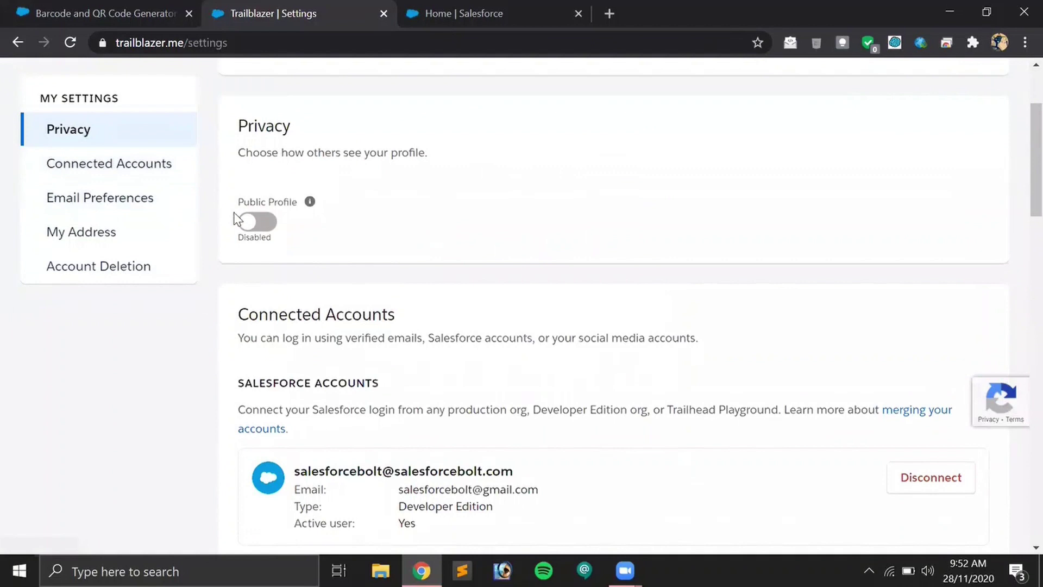
{"action": "scroll", "coordinate": [233, 191], "scroll_direction": "up", "scroll_amount": 3}
{"action": "left_click", "coordinate": [125, 12]}
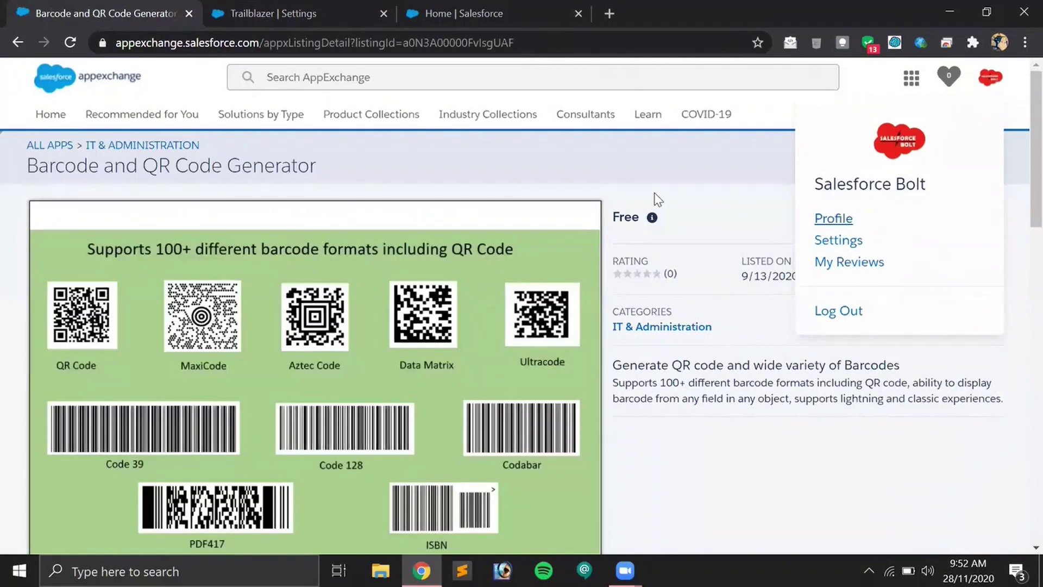
{"action": "left_click", "coordinate": [70, 42]}
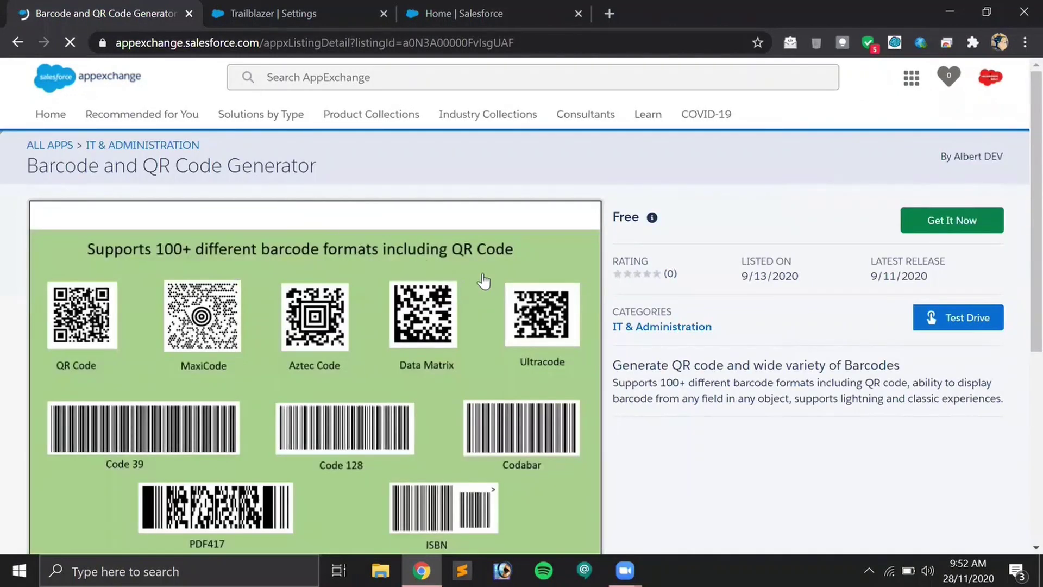
Restart the Barcode and QR Code Generator install, choosing the production org.
{"action": "left_click", "coordinate": [940, 220]}
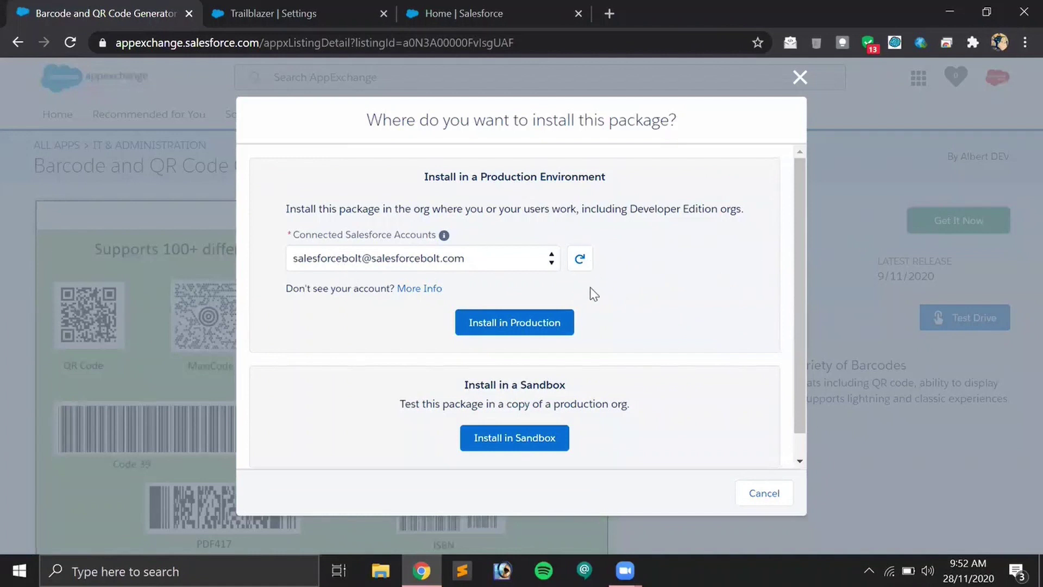
{"action": "left_click", "coordinate": [543, 335]}
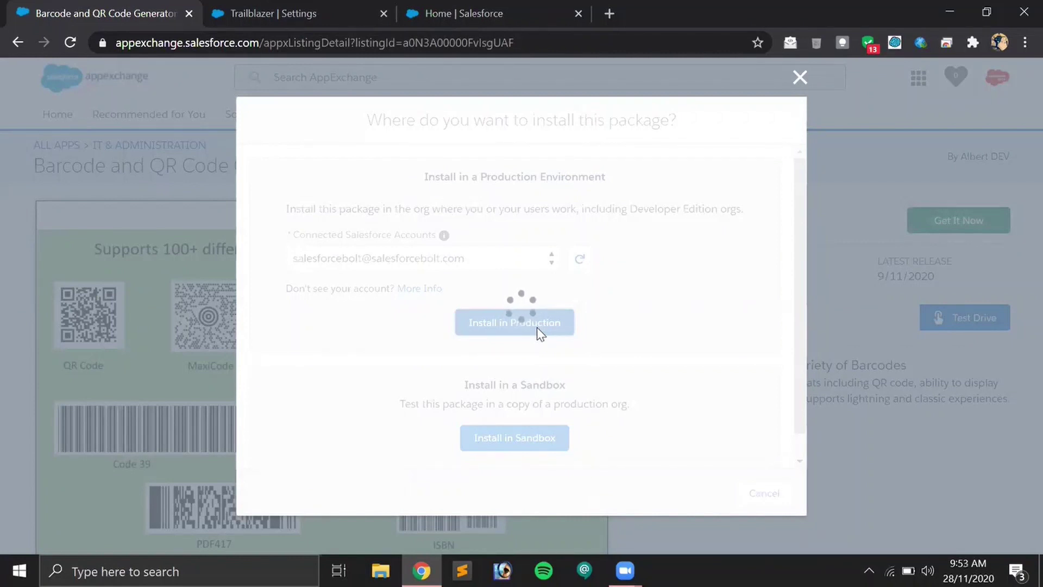
{"action": "scroll", "coordinate": [603, 295], "scroll_direction": "down", "scroll_amount": 5}
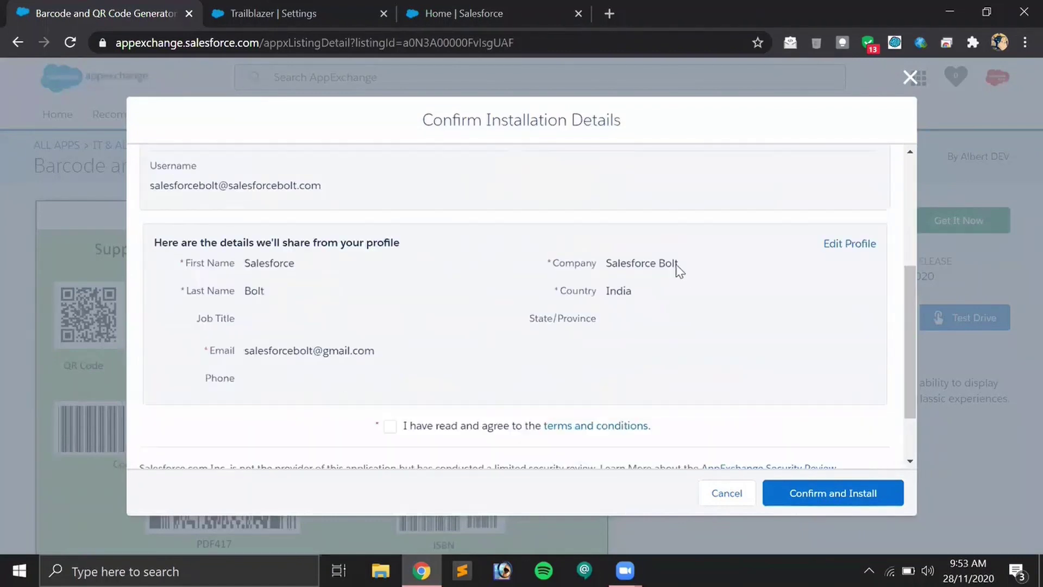
{"action": "scroll", "coordinate": [584, 306], "scroll_direction": "up", "scroll_amount": 3}
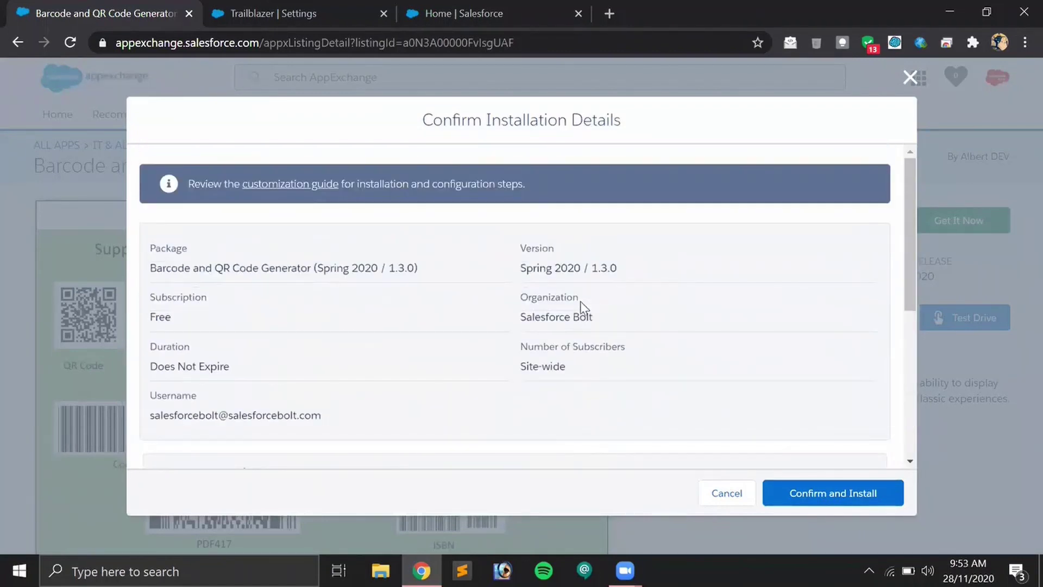
{"action": "scroll", "coordinate": [582, 302], "scroll_direction": "down", "scroll_amount": 5}
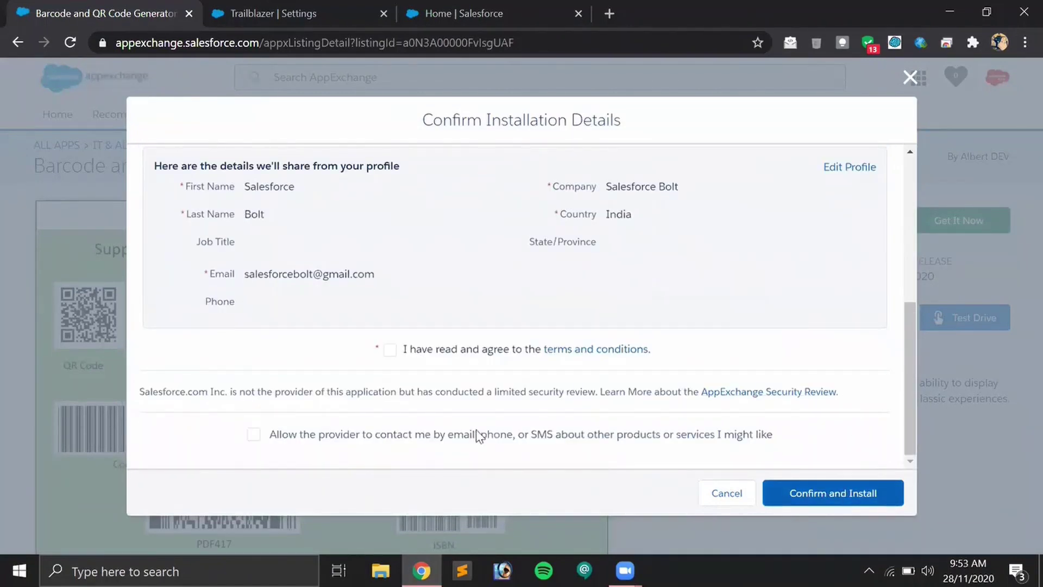
Agree to the terms, allow provider contact, and confirm the installation.
{"action": "left_click", "coordinate": [389, 350]}
{"action": "left_click", "coordinate": [254, 435]}
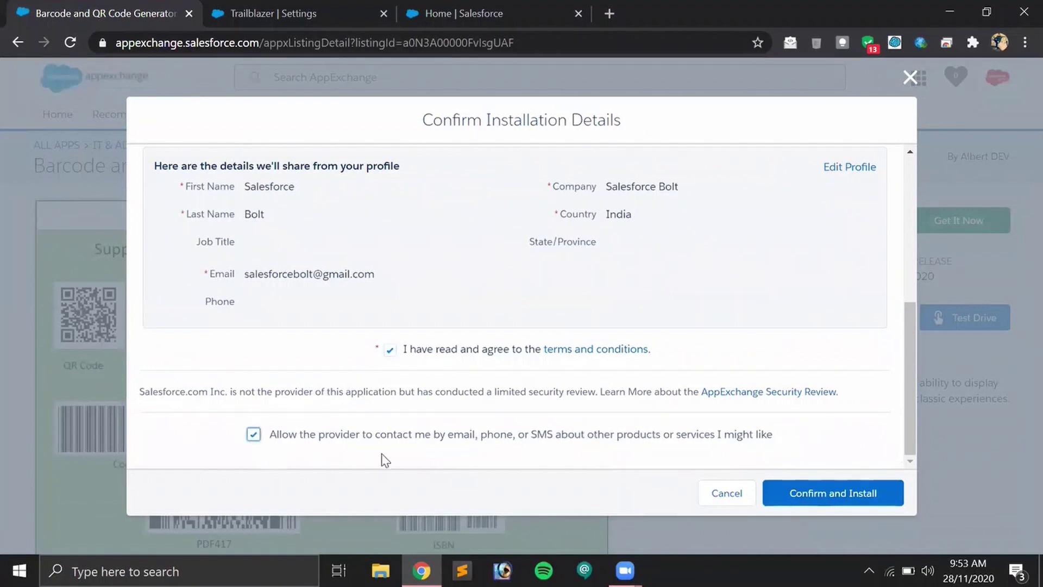
{"action": "left_click", "coordinate": [827, 492]}
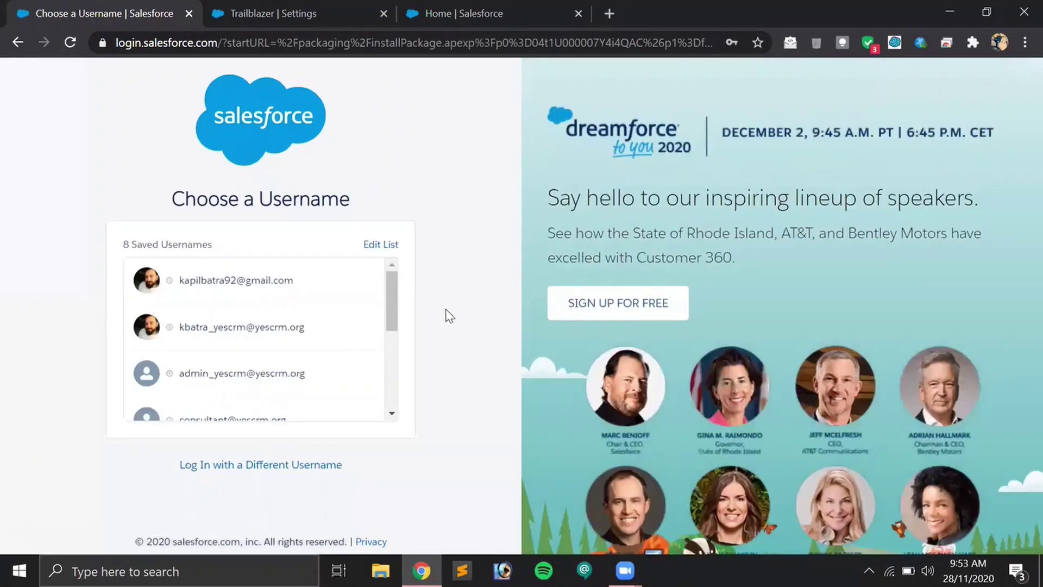
Log in to the org with the saved credentials and skip mobile phone registration.
{"action": "left_click", "coordinate": [305, 468]}
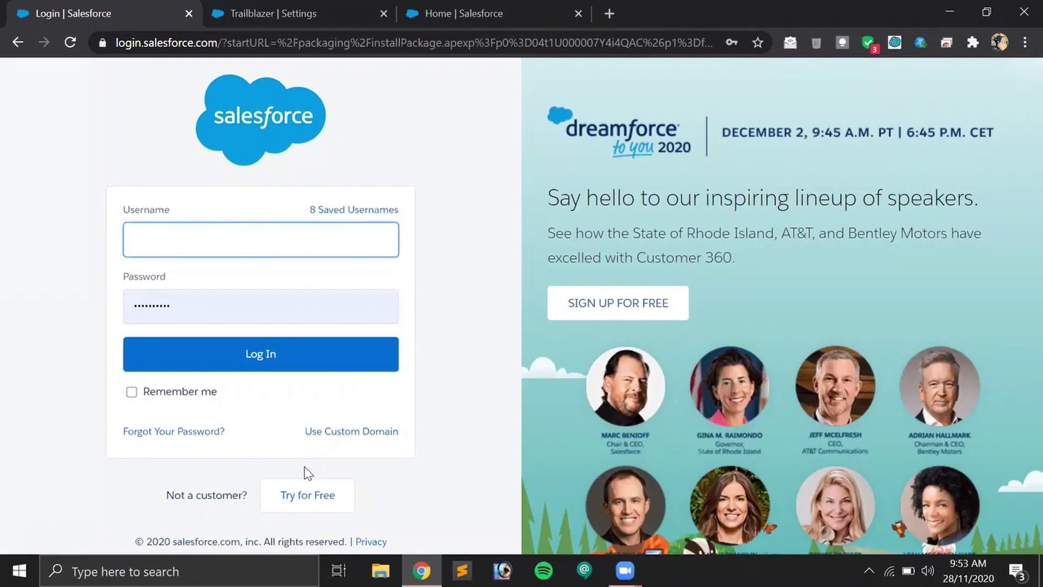
{"action": "type", "text": "salesforce"}
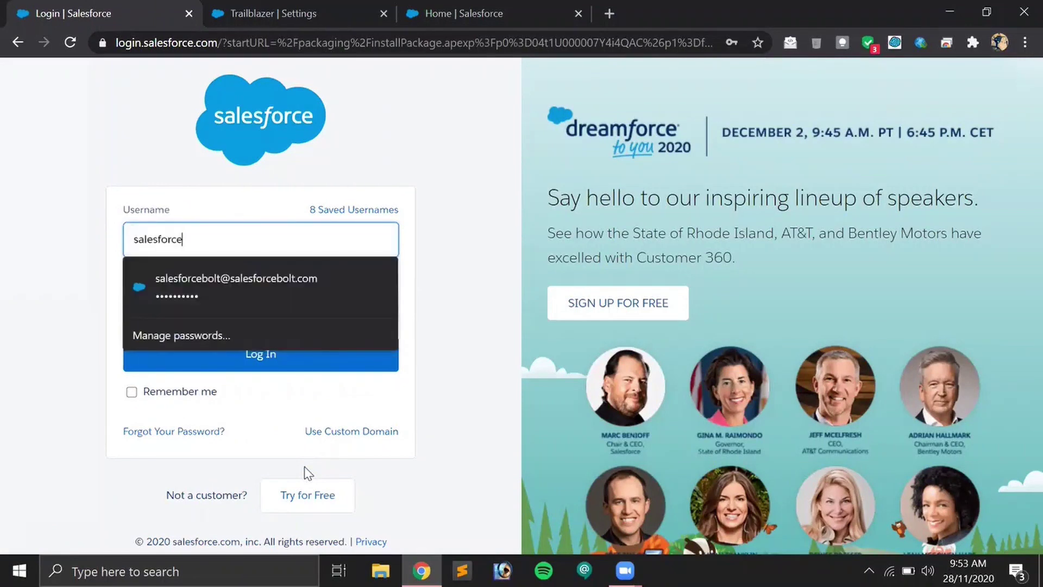
{"action": "key", "text": "Down"}
{"action": "key", "text": "Return"}
{"action": "left_click", "coordinate": [283, 371]}
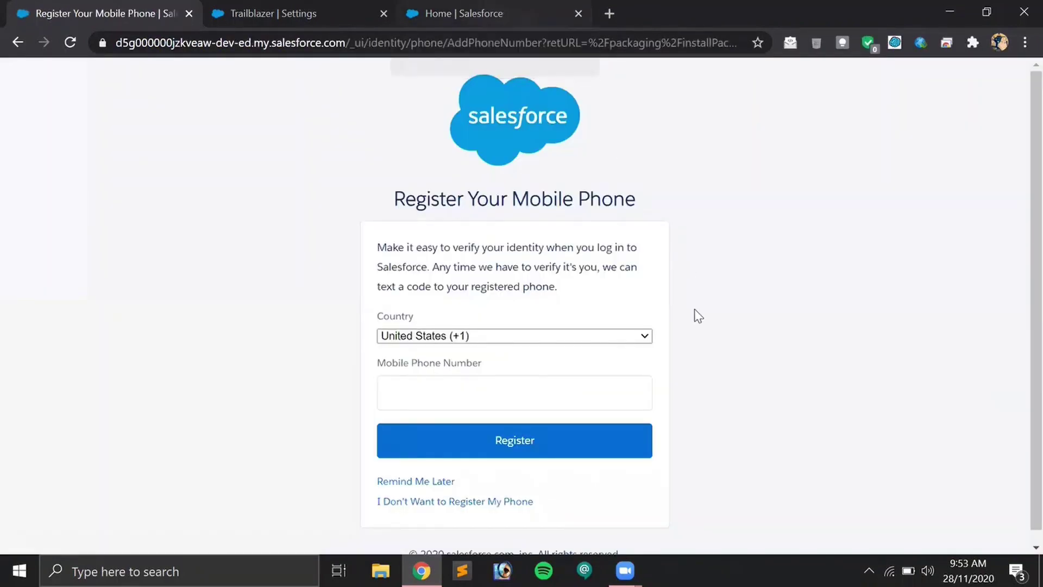
{"action": "scroll", "coordinate": [343, 347], "scroll_direction": "down", "scroll_amount": 1}
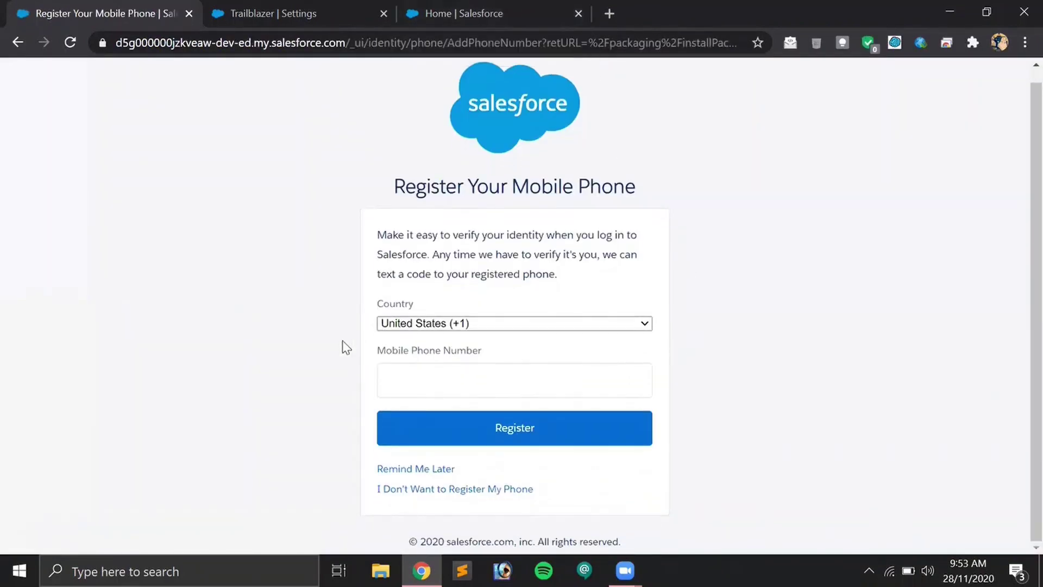
{"action": "left_click", "coordinate": [440, 492]}
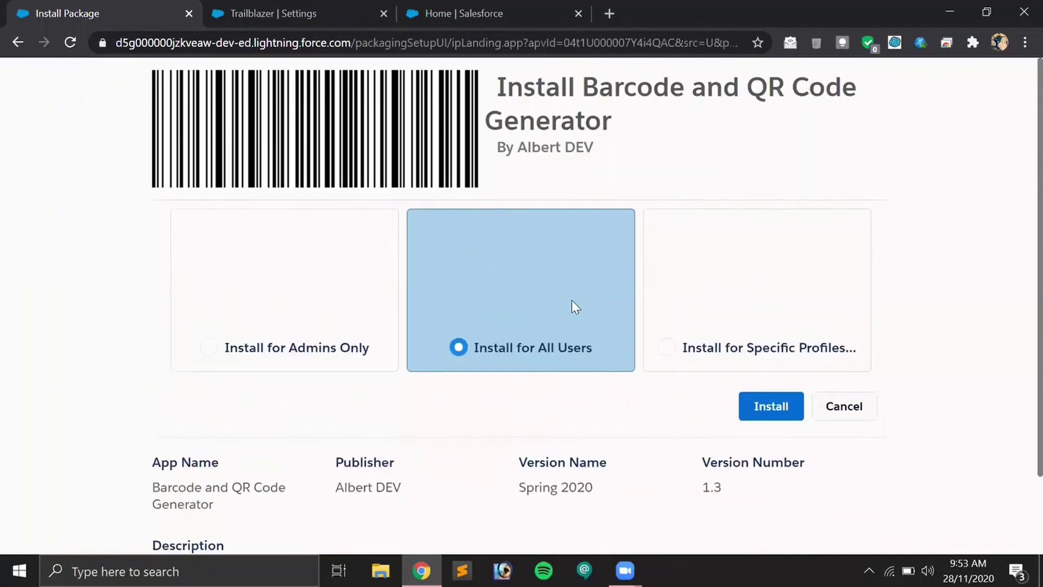
Install the Barcode and QR Code Generator for all users and finish when installation completes.
{"action": "left_click", "coordinate": [770, 406]}
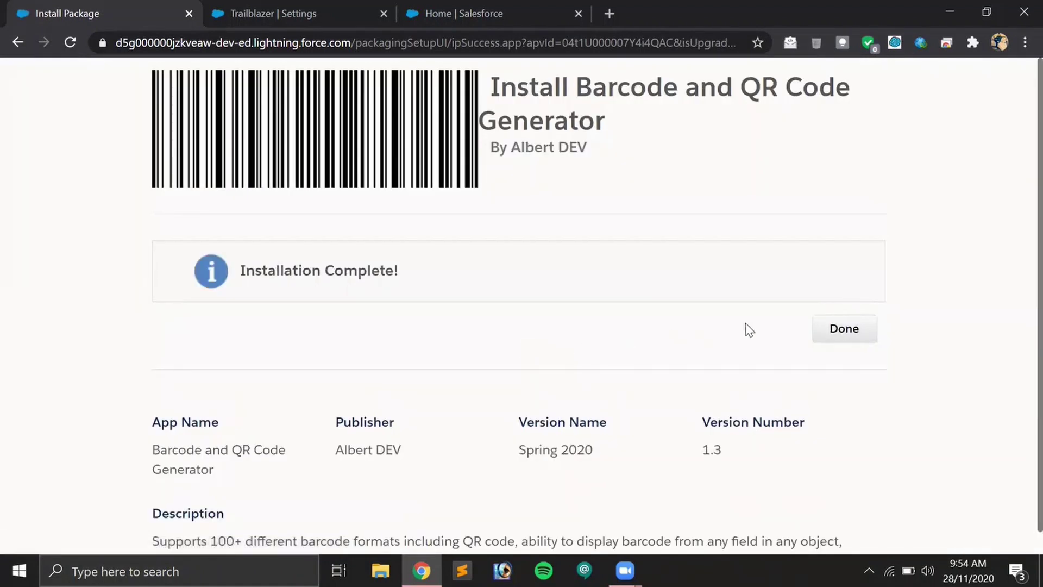
{"action": "left_click", "coordinate": [852, 332]}
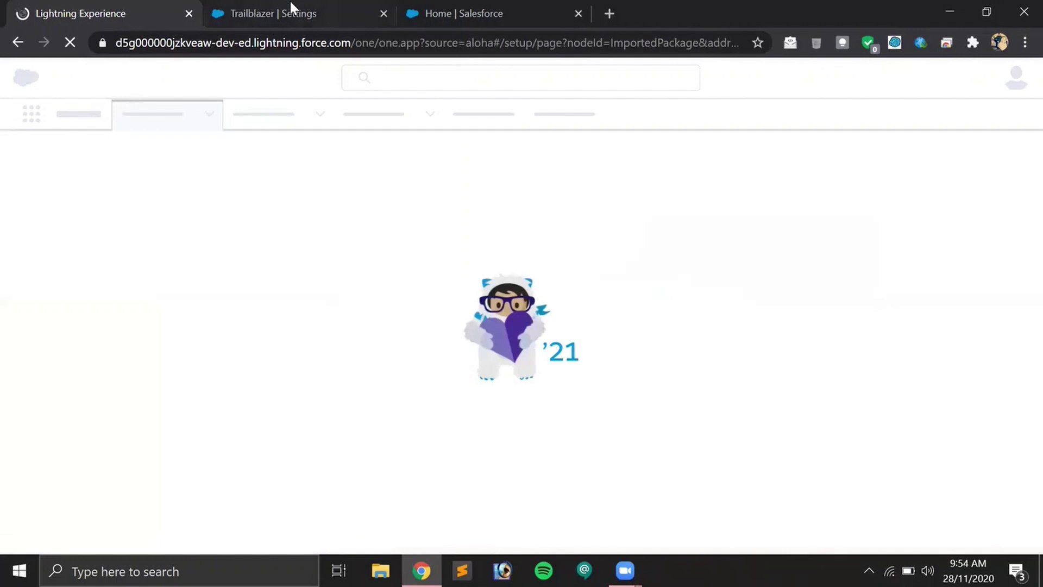
Bring Setup Home to the front and close the Trailblazer settings tab.
{"action": "left_click", "coordinate": [290, 5]}
{"action": "left_click", "coordinate": [445, 11]}
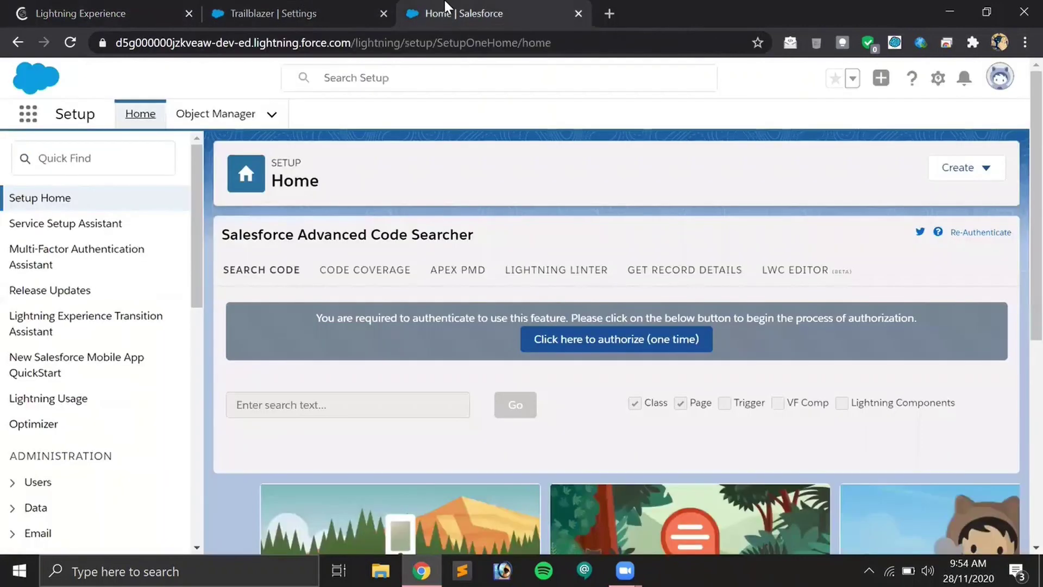
{"action": "left_click", "coordinate": [384, 13]}
Find Barcode Configs through the App Launcher search 'bar' and start a new record.
{"action": "left_click", "coordinate": [29, 115]}
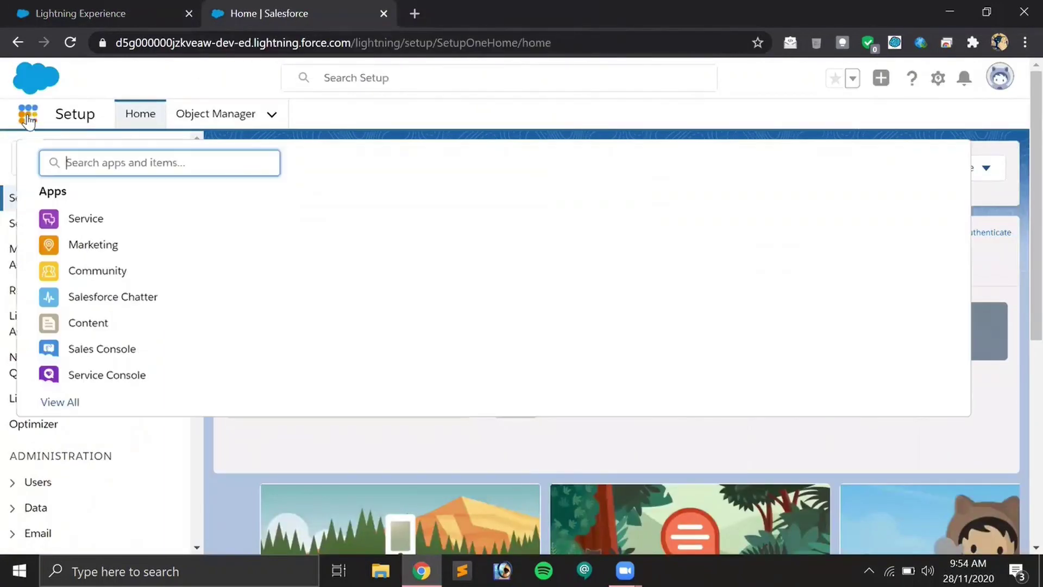
{"action": "type", "text": "bar"}
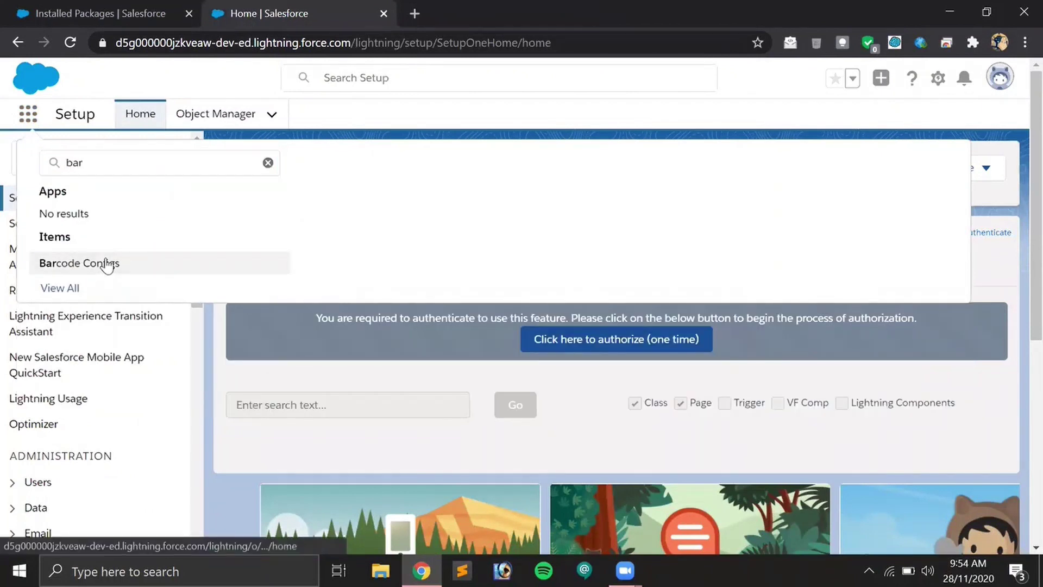
{"action": "left_click", "coordinate": [106, 264]}
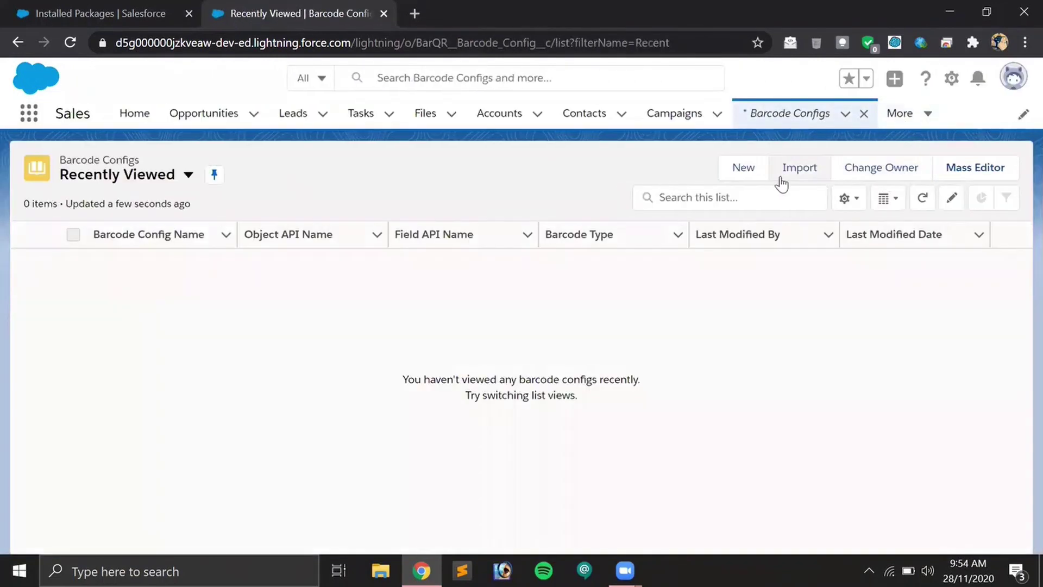
{"action": "left_click", "coordinate": [740, 175]}
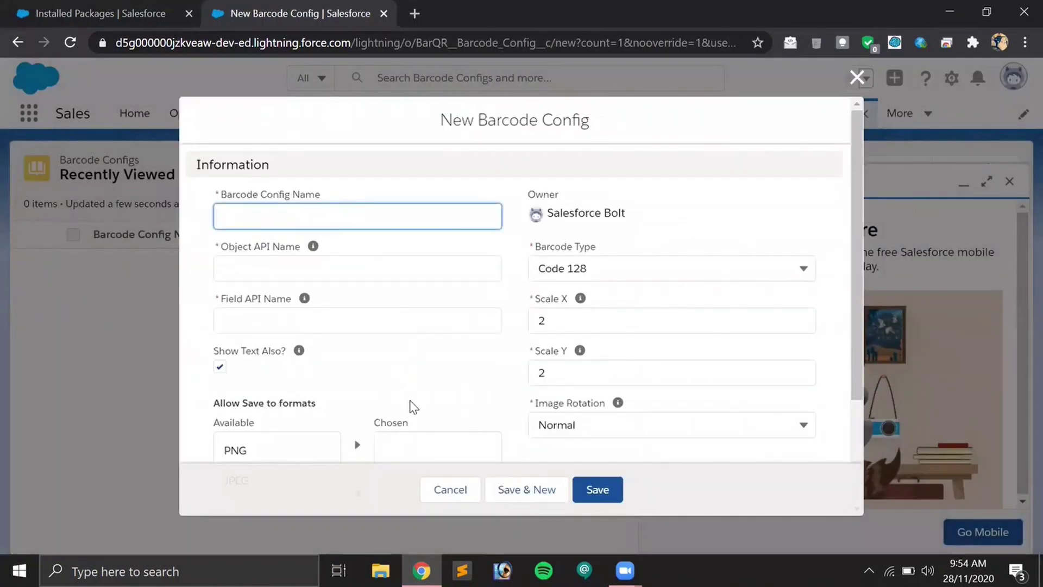
Enter Name 'Test', Object API Name 'Account' and Field API Name 'Website'.
{"action": "type", "text": "Test"}
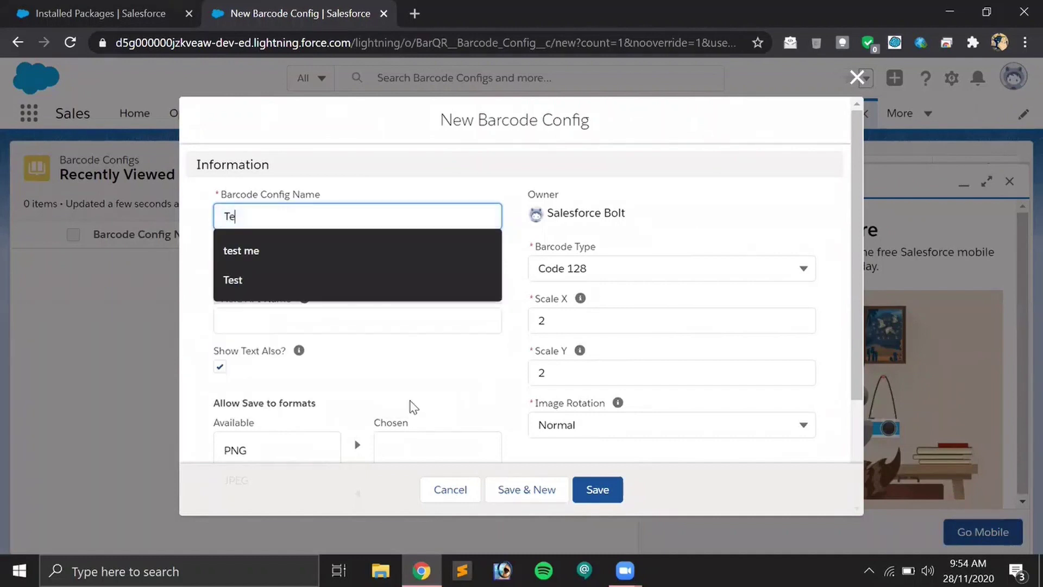
{"action": "key", "text": "Tab"}
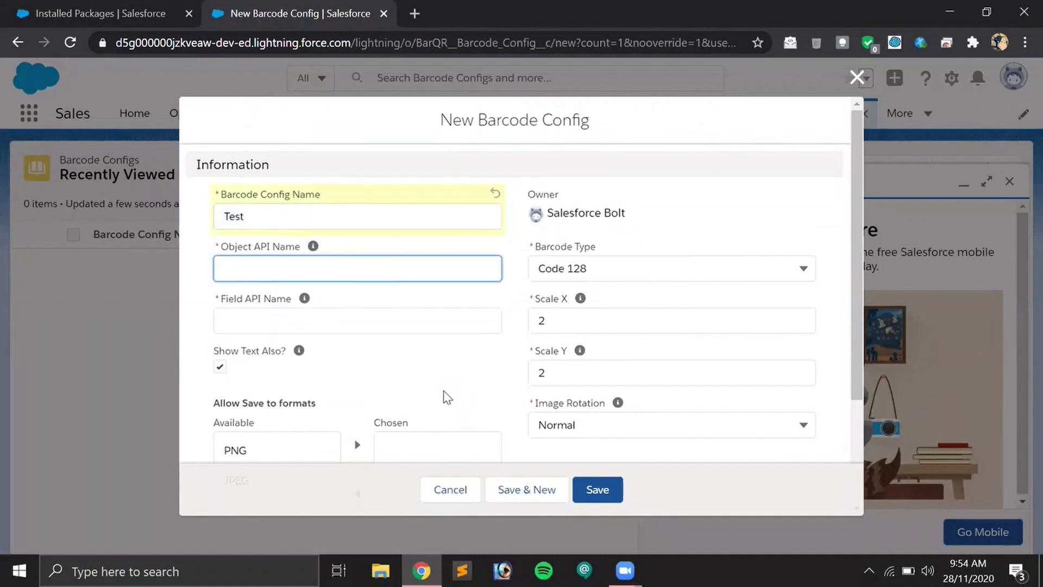
{"action": "type", "text": "Account"}
{"action": "key", "text": "Tab"}
{"action": "key", "text": "Tab"}
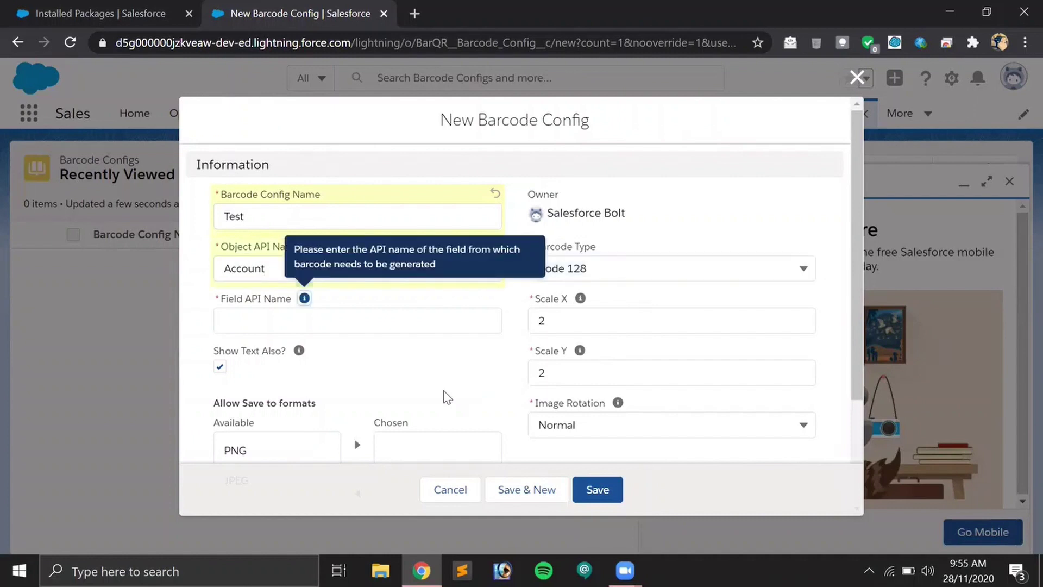
{"action": "key", "text": "Tab"}
{"action": "type", "text": "W"}
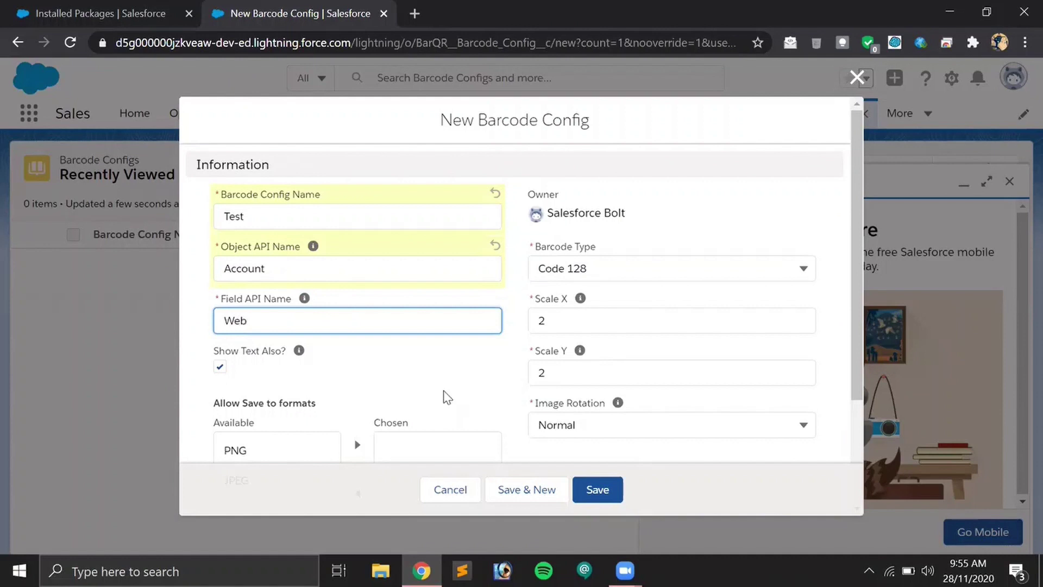
{"action": "type", "text": "ebsite"}
Set the Barcode Type to QR Code.
{"action": "left_click", "coordinate": [717, 265]}
{"action": "scroll", "coordinate": [713, 316], "scroll_direction": "down", "scroll_amount": 5}
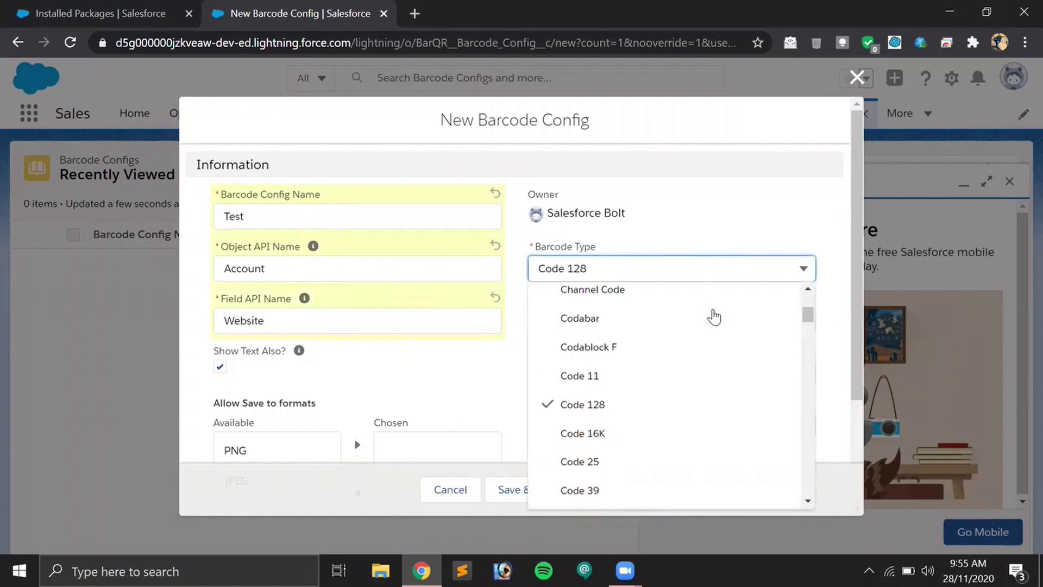
{"action": "scroll", "coordinate": [713, 317], "scroll_direction": "down", "scroll_amount": 15}
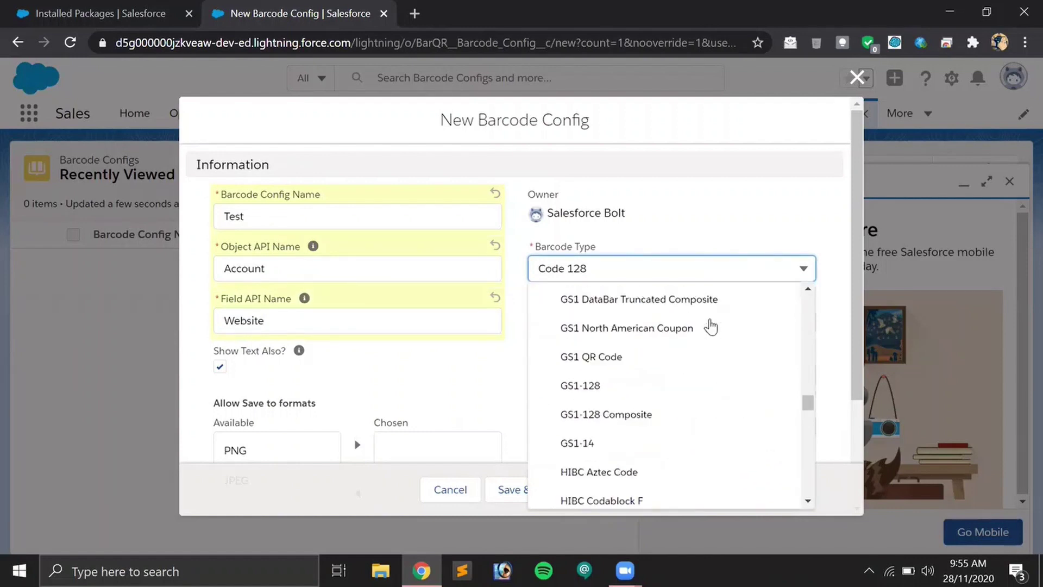
{"action": "scroll", "coordinate": [710, 326], "scroll_direction": "up", "scroll_amount": 20}
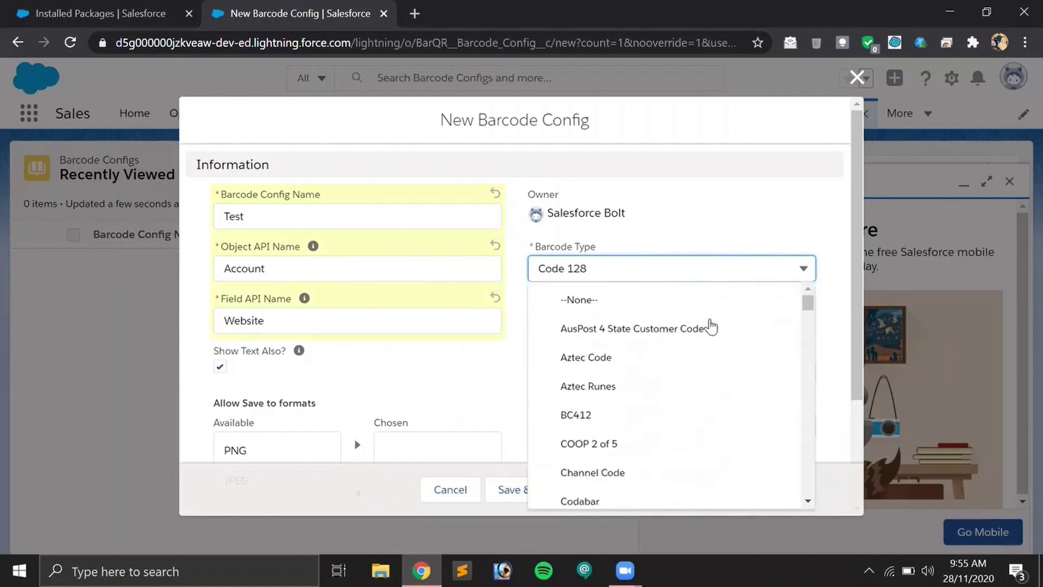
{"action": "scroll", "coordinate": [701, 313], "scroll_direction": "down", "scroll_amount": 4}
{"action": "scroll", "coordinate": [698, 309], "scroll_direction": "down", "scroll_amount": 20}
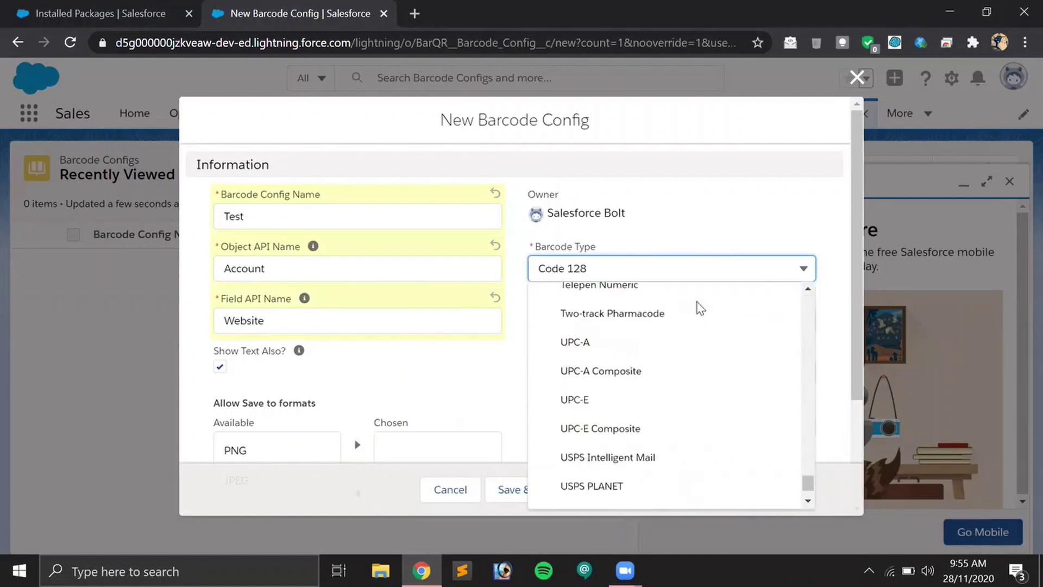
{"action": "scroll", "coordinate": [698, 305], "scroll_direction": "up", "scroll_amount": 6}
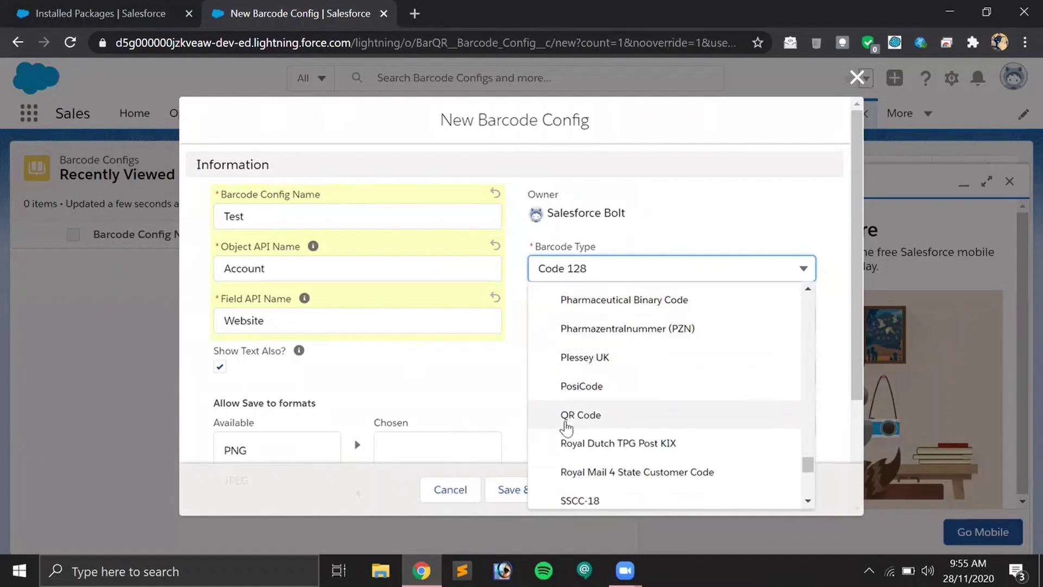
{"action": "left_click", "coordinate": [566, 419]}
Add PNG to the chosen save formats and save the barcode config.
{"action": "scroll", "coordinate": [468, 363], "scroll_direction": "down", "scroll_amount": 3}
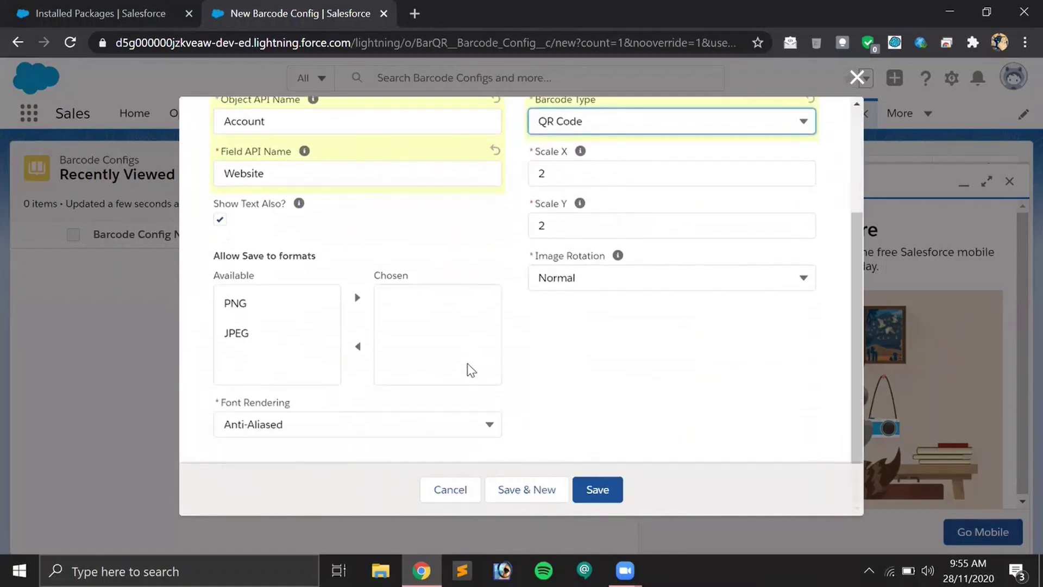
{"action": "left_click", "coordinate": [294, 314]}
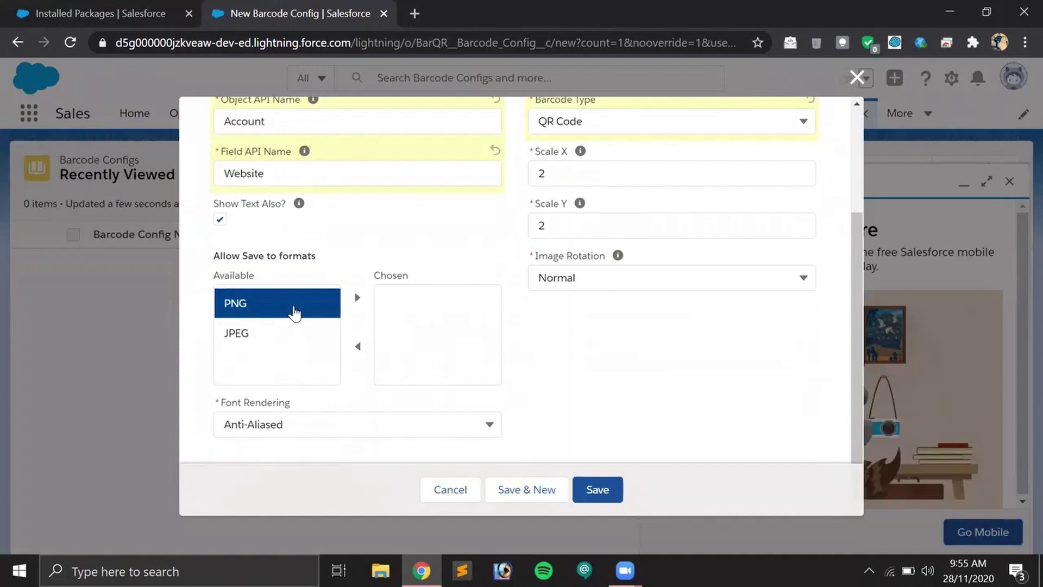
{"action": "left_click", "coordinate": [357, 299]}
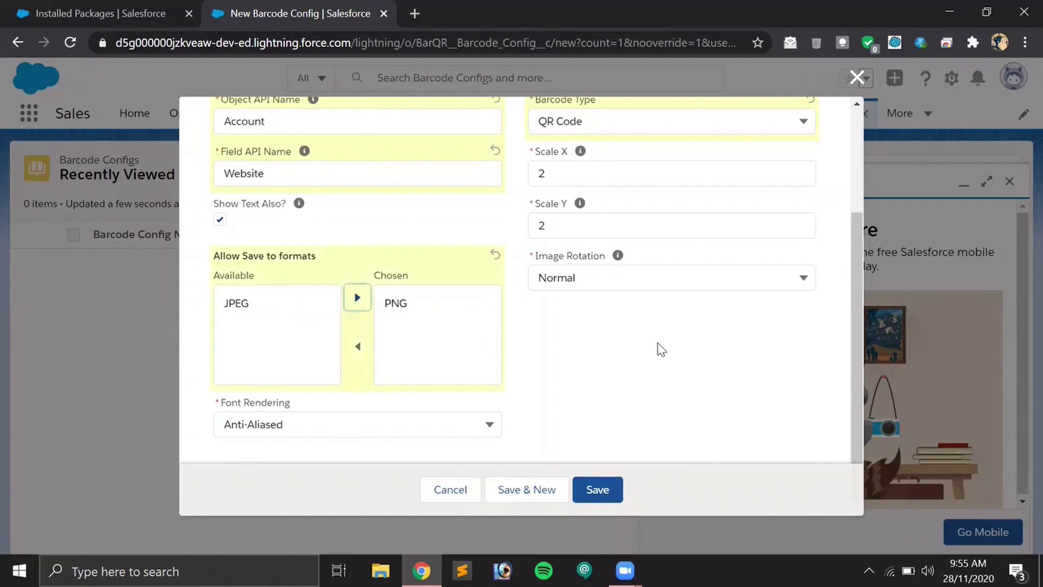
{"action": "left_click", "coordinate": [609, 493]}
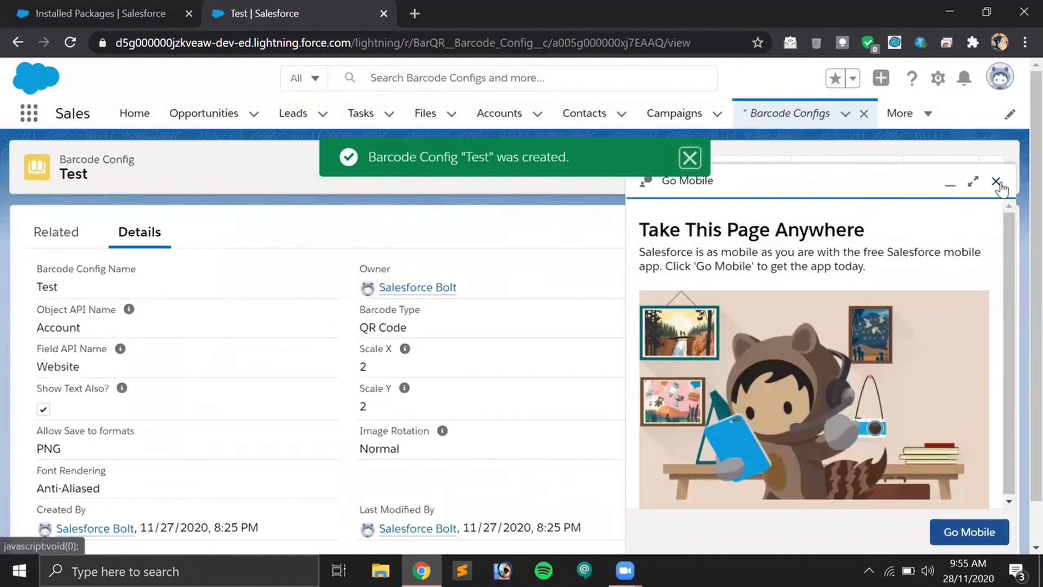
Dismiss the Go Mobile panel and start a new account from the Accounts list.
{"action": "left_click", "coordinate": [998, 183]}
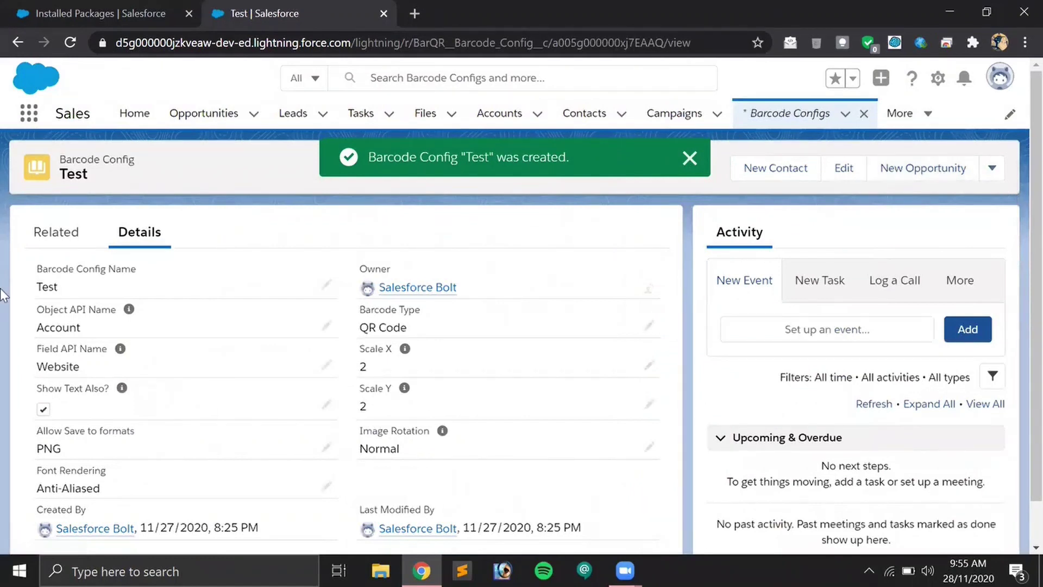
{"action": "left_click", "coordinate": [511, 108]}
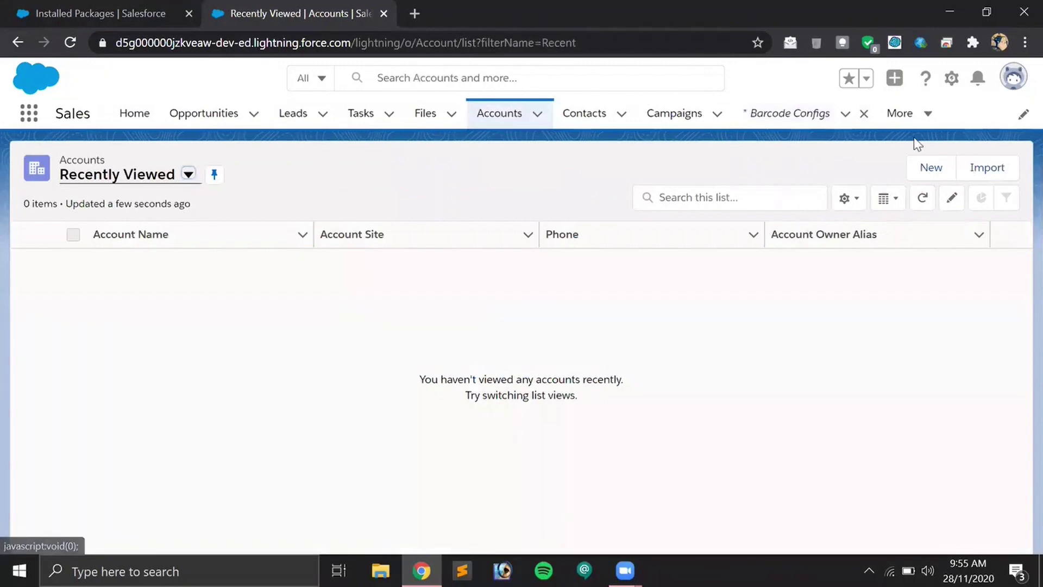
{"action": "left_click", "coordinate": [930, 166]}
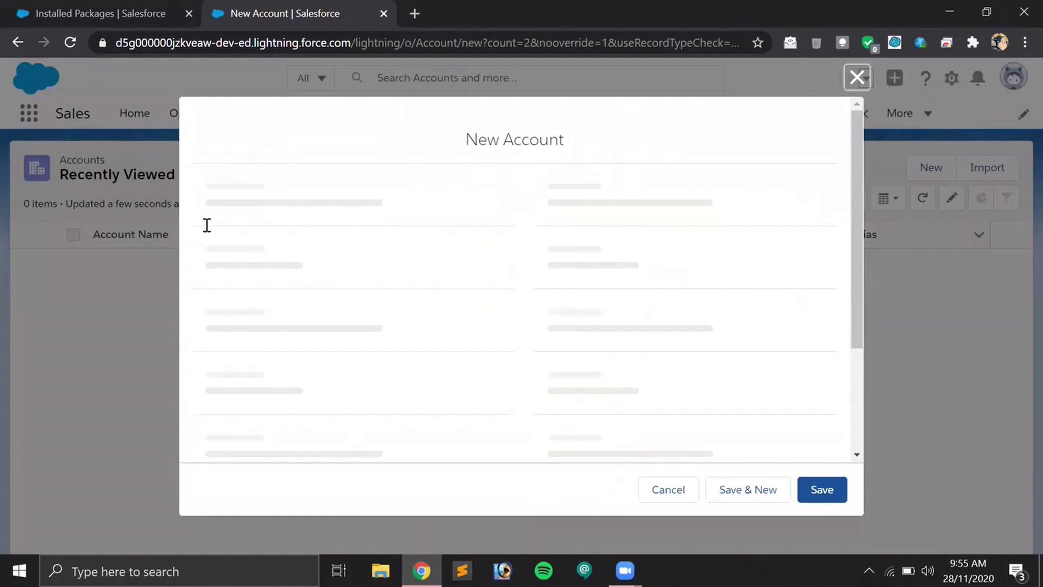
Enter the contact's full name as the new account's Account Name.
{"action": "left_click", "coordinate": [345, 289]}
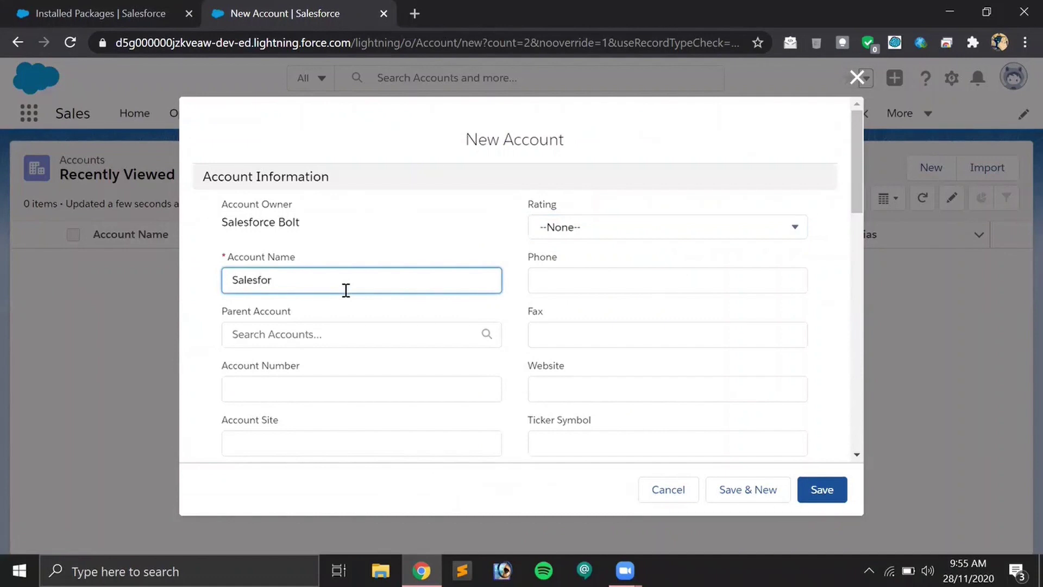
{"action": "key", "text": "ctrl+a"}
{"action": "key", "text": "Tab"}
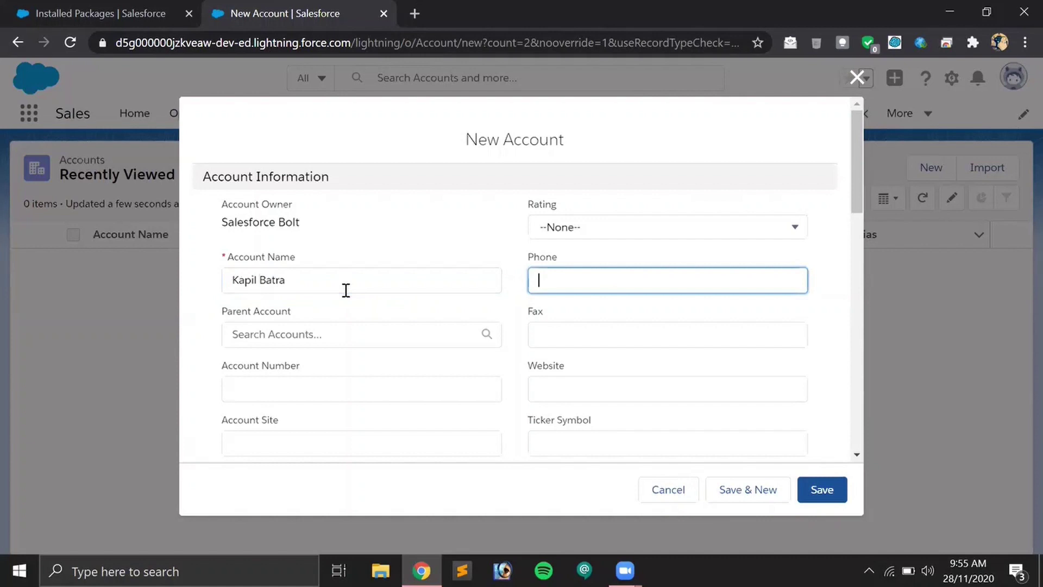
{"action": "scroll", "coordinate": [368, 296], "scroll_direction": "down", "scroll_amount": 3}
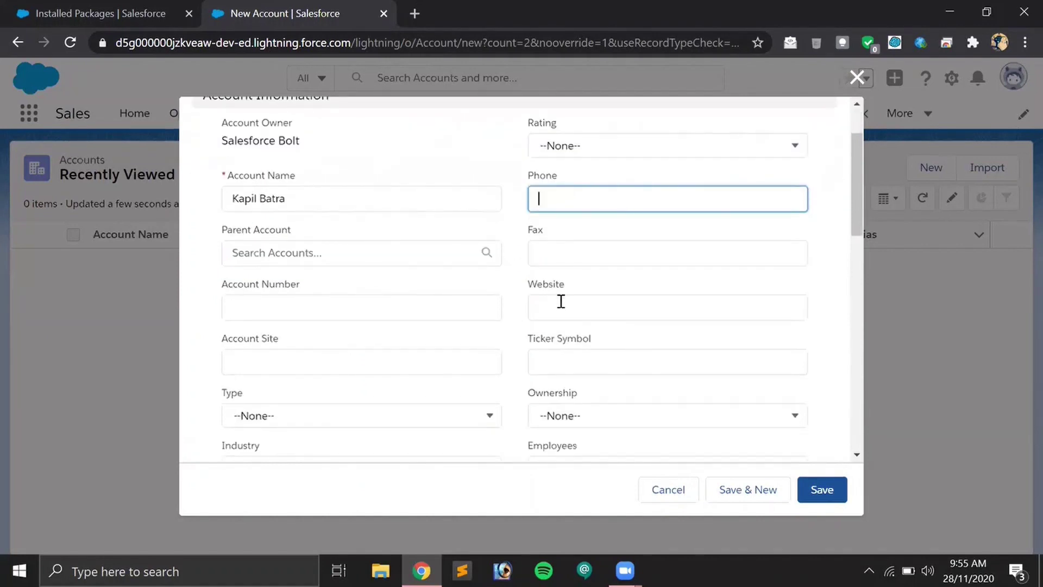
{"action": "left_click", "coordinate": [561, 302]}
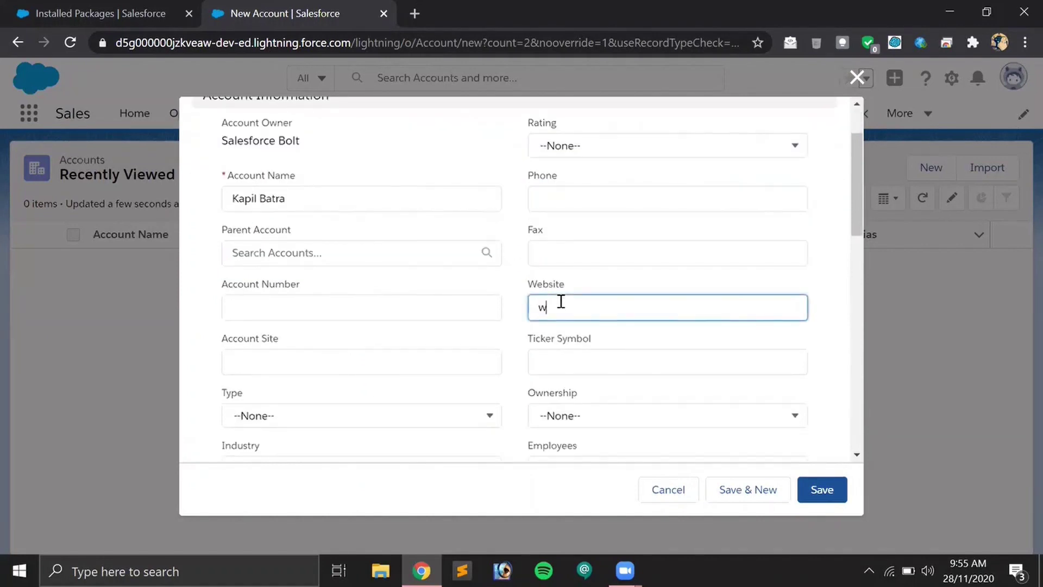
{"action": "type", "text": "www.salesforcebolt.com"}
{"action": "left_click", "coordinate": [399, 353]}
{"action": "scroll", "coordinate": [391, 348], "scroll_direction": "down", "scroll_amount": 6}
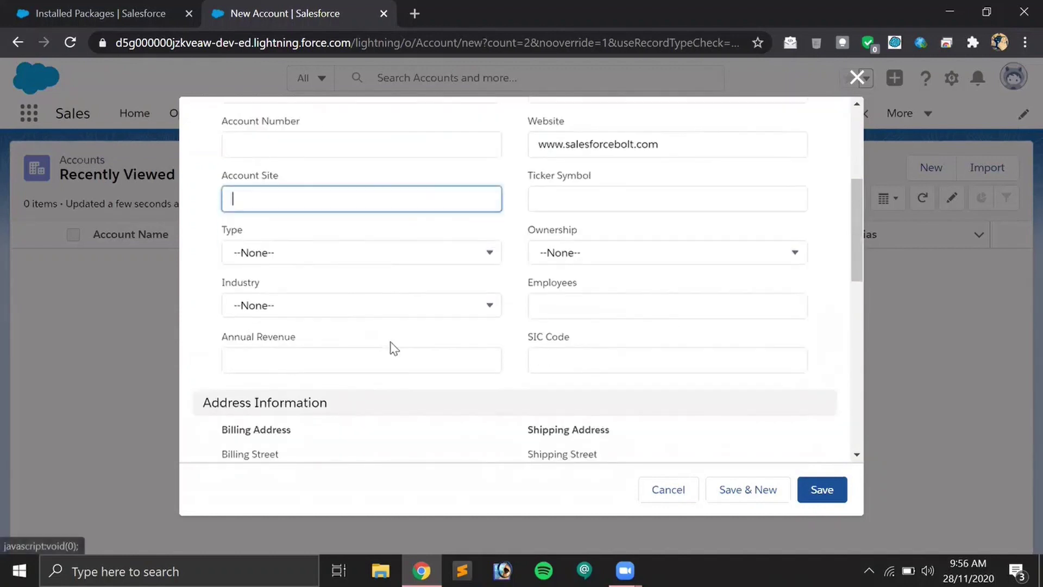
{"action": "scroll", "coordinate": [472, 297], "scroll_direction": "up", "scroll_amount": 6}
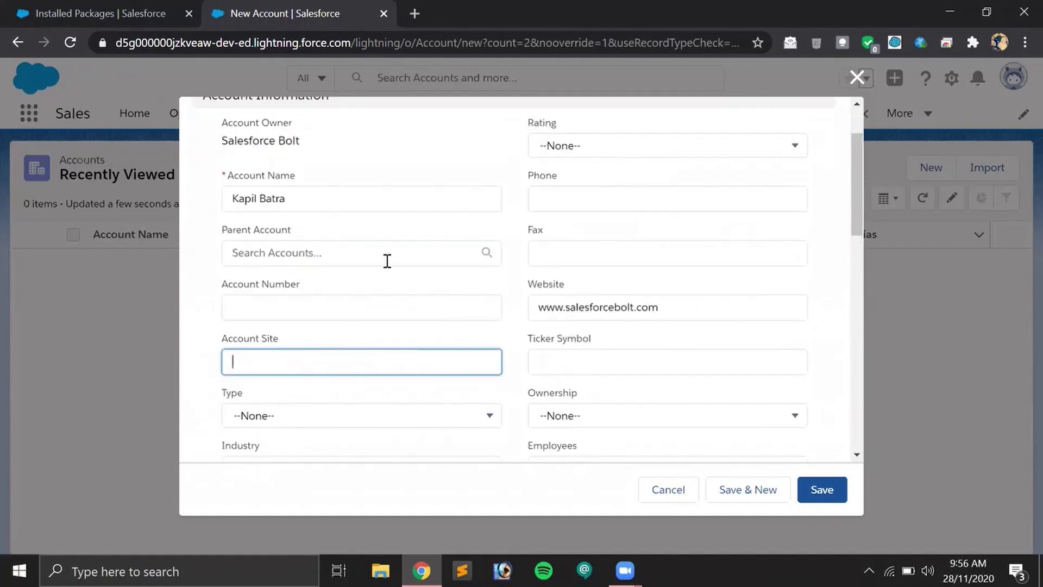
{"action": "scroll", "coordinate": [389, 295], "scroll_direction": "down", "scroll_amount": 5}
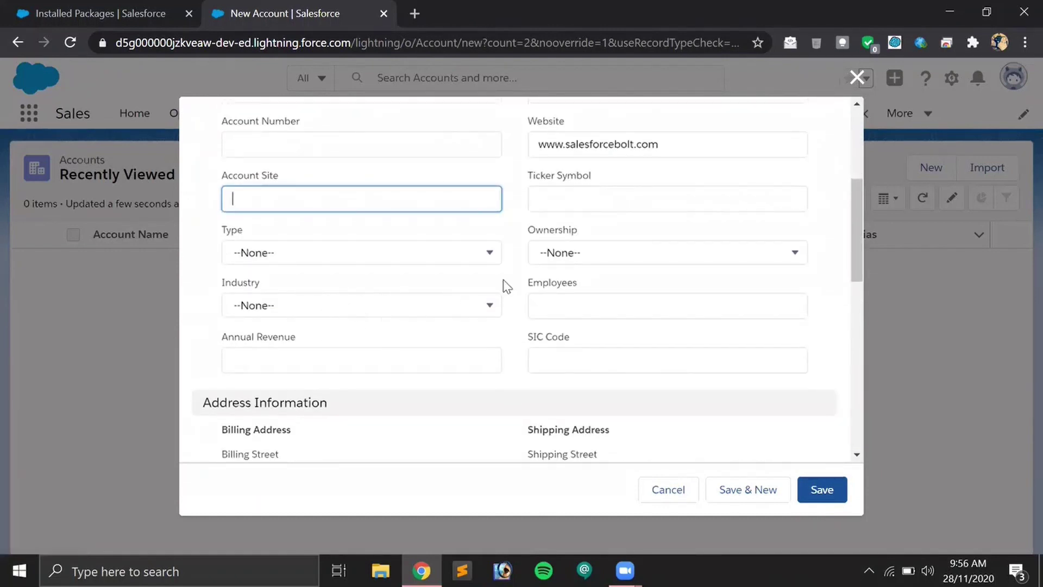
{"action": "scroll", "coordinate": [554, 275], "scroll_direction": "up", "scroll_amount": 2}
{"action": "scroll", "coordinate": [554, 279], "scroll_direction": "down", "scroll_amount": 8}
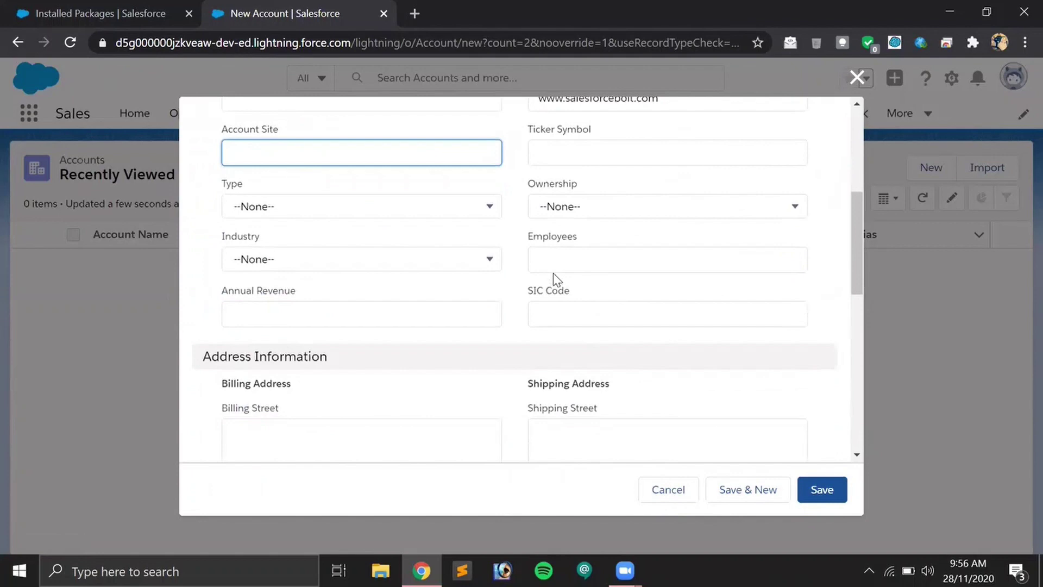
{"action": "scroll", "coordinate": [557, 279], "scroll_direction": "down", "scroll_amount": 3}
{"action": "scroll", "coordinate": [597, 369], "scroll_direction": "up", "scroll_amount": 1}
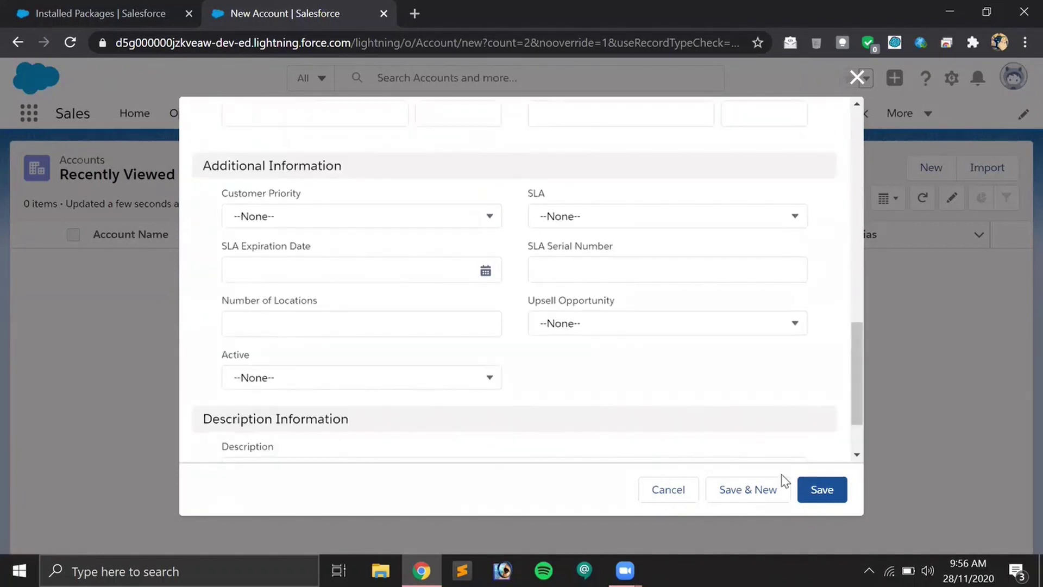
{"action": "left_click", "coordinate": [820, 489]}
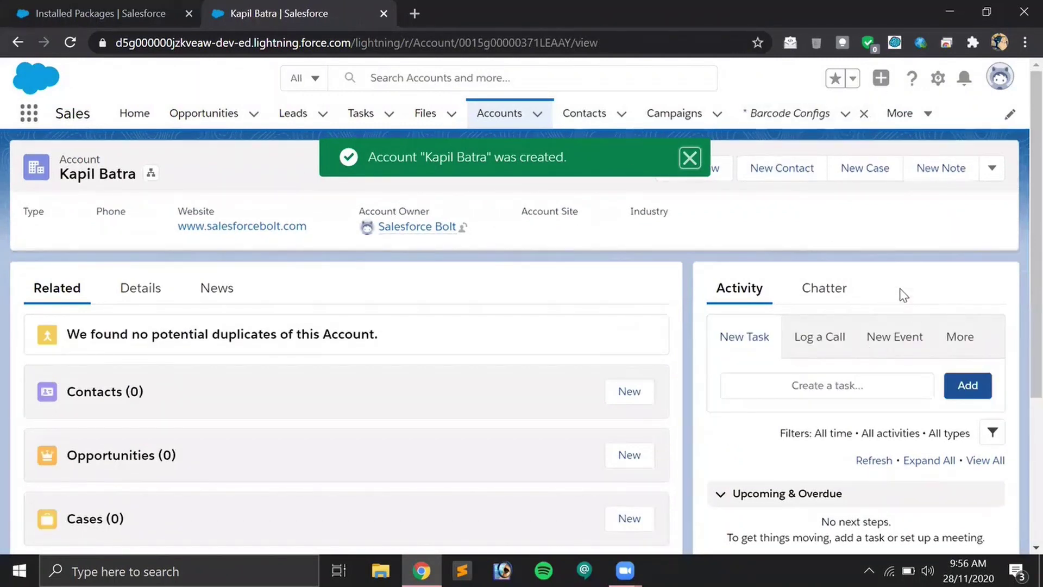
Open the account record's setup gear menu to edit the page in App Builder.
{"action": "left_click", "coordinate": [938, 82]}
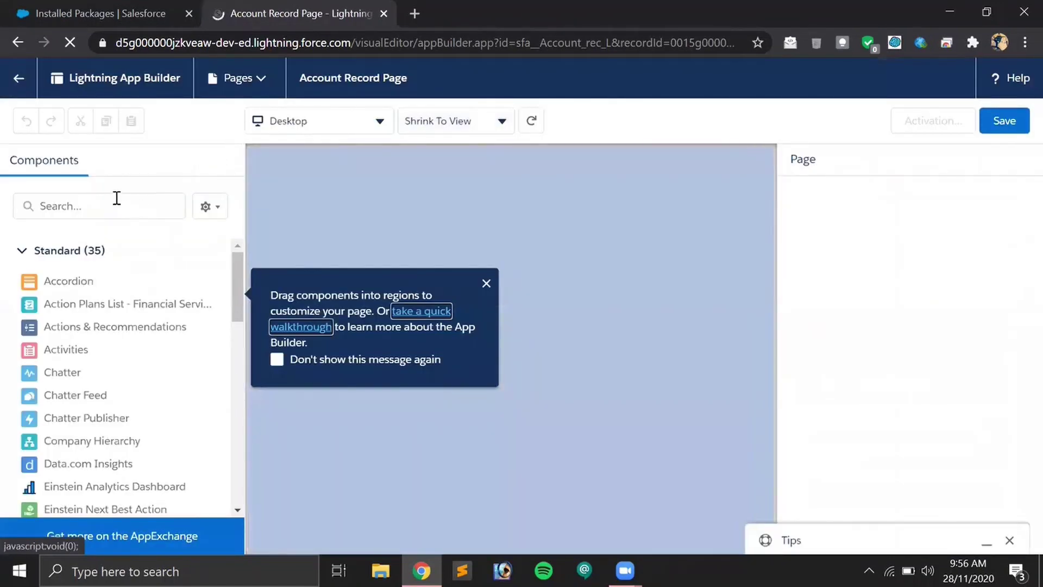
Find the Barcode & QR Code Generator with 'bar' and place it above Activity.
{"action": "left_click", "coordinate": [117, 198]}
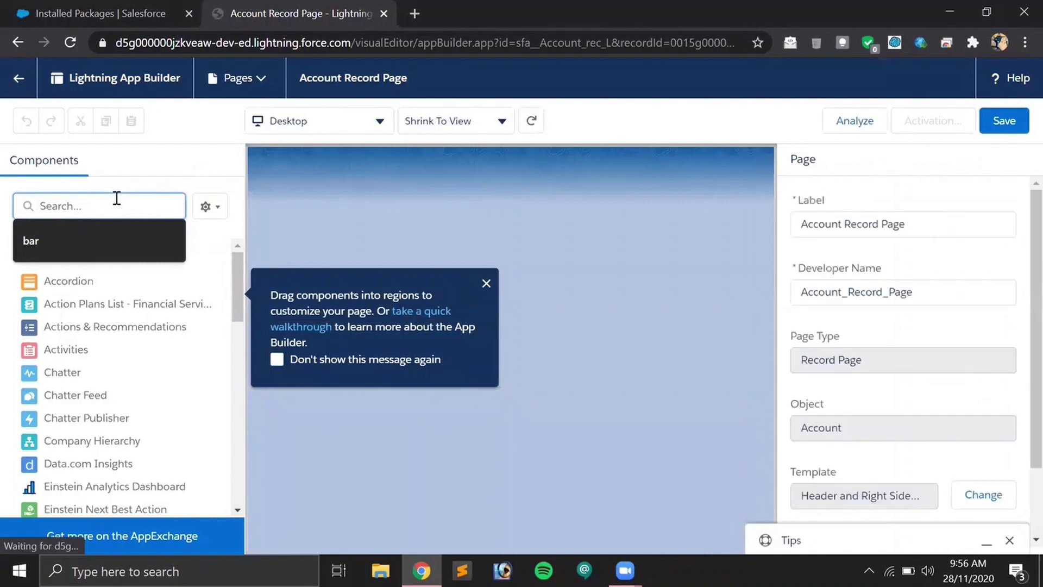
{"action": "type", "text": "bar"}
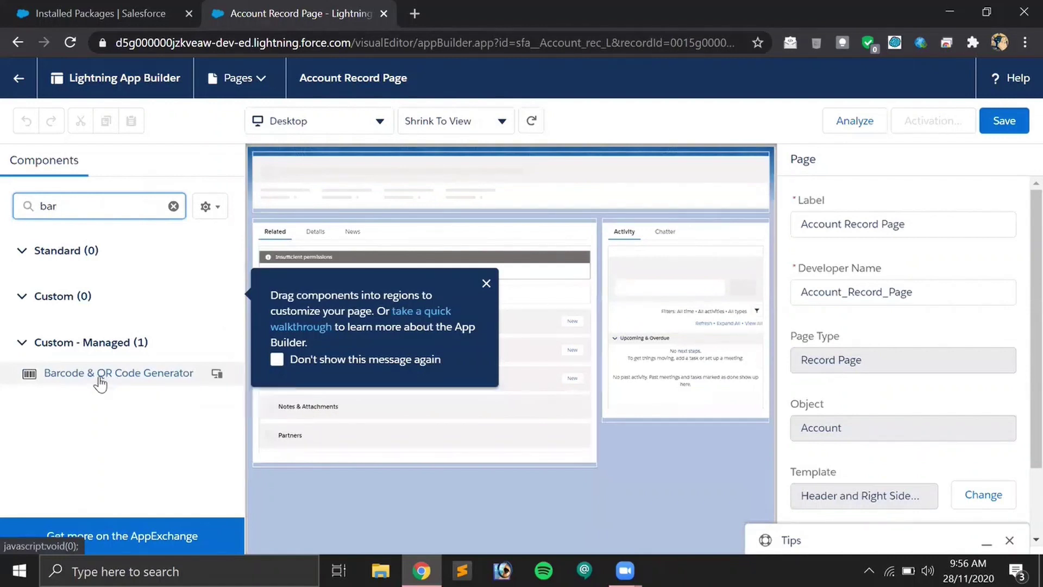
{"action": "left_click_drag", "start_coordinate": [100, 381], "coordinate": [634, 235]}
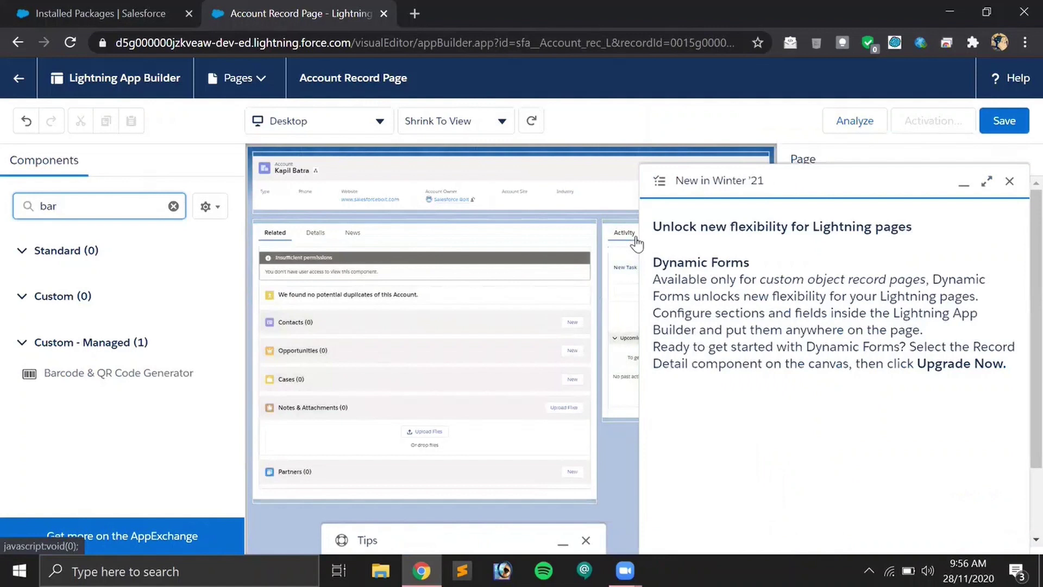
{"action": "left_click", "coordinate": [1008, 183]}
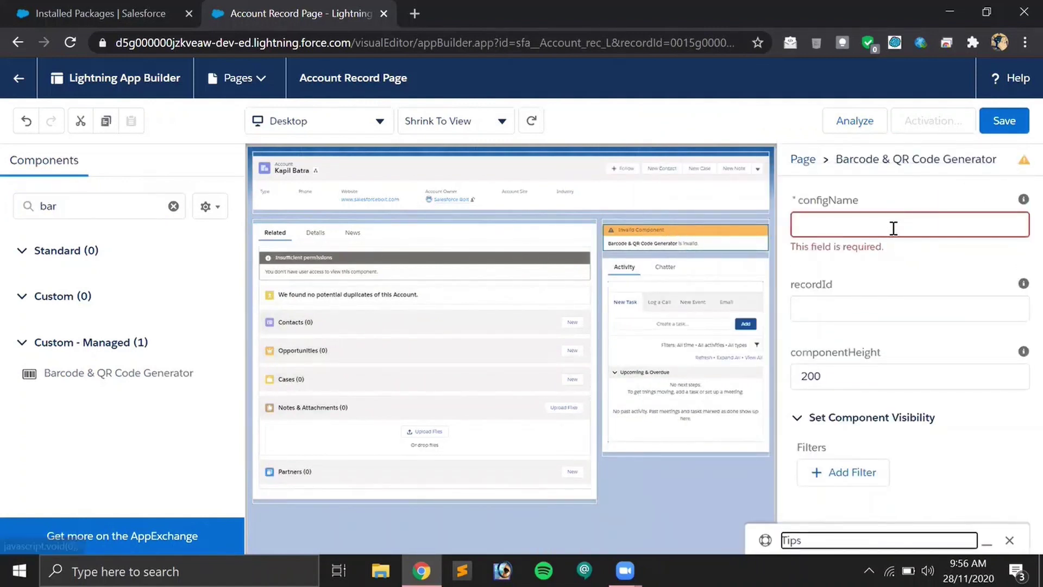
Set the component's configName to Test and save the Account Record Page.
{"action": "left_click", "coordinate": [893, 228]}
{"action": "type", "text": "Tes"}
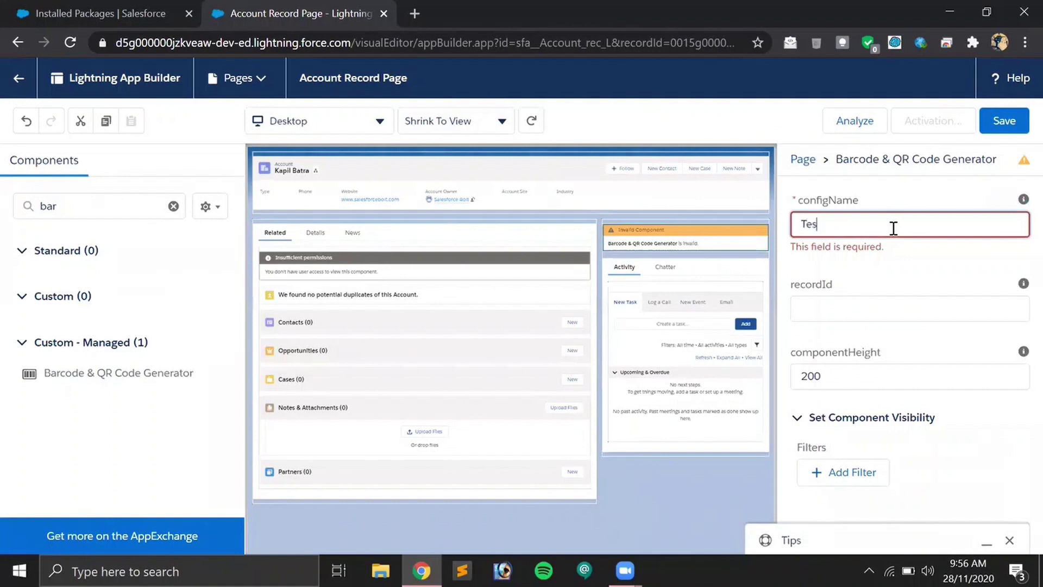
{"action": "type", "text": "t"}
{"action": "key", "text": "Tab"}
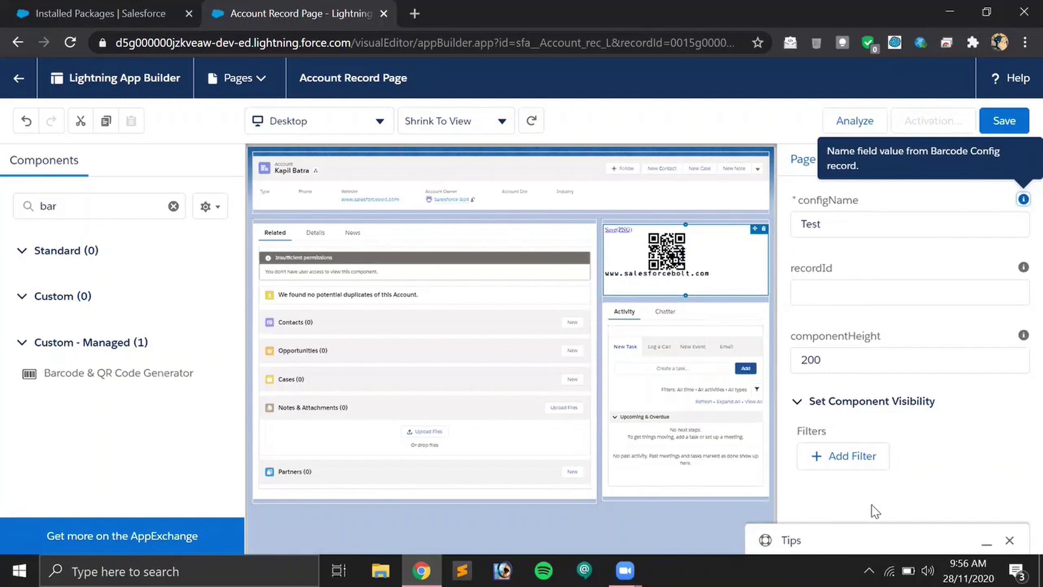
{"action": "left_click", "coordinate": [1005, 121]}
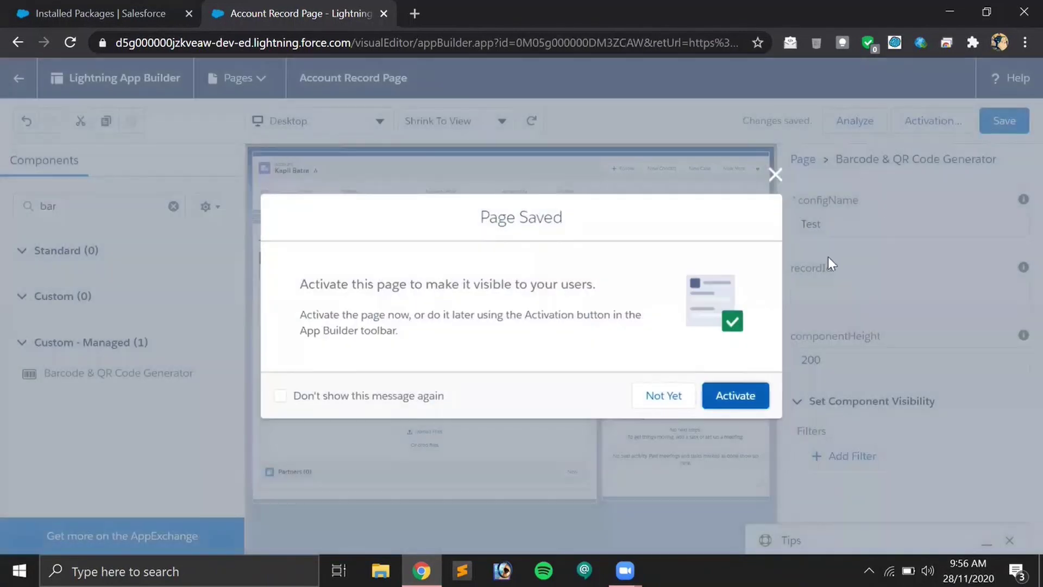
Activate the page as org default for desktop and phone, save, and return to the account.
{"action": "left_click", "coordinate": [734, 396]}
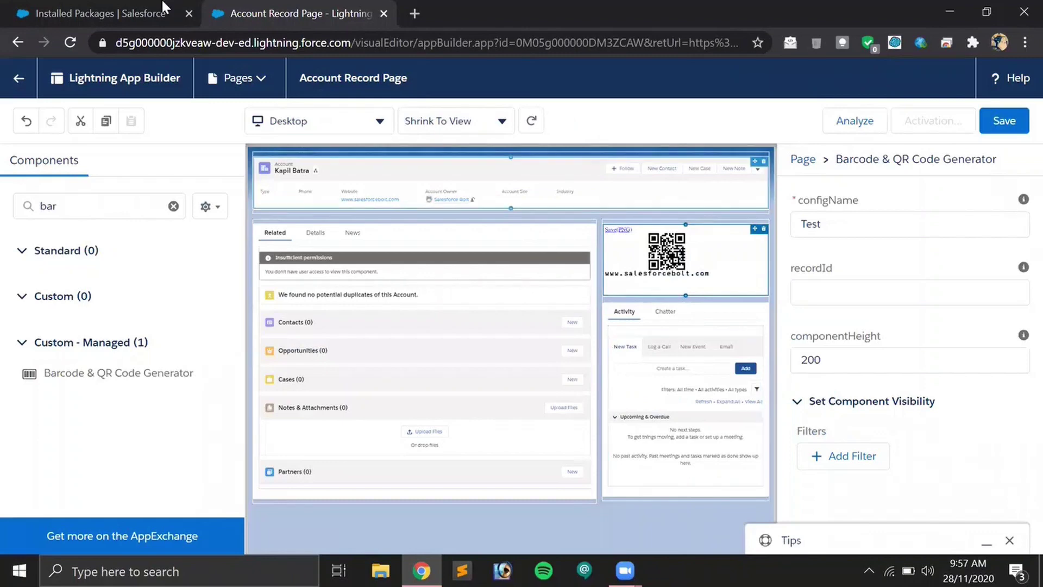
{"action": "left_click", "coordinate": [82, 12]}
{"action": "left_click", "coordinate": [256, 12]}
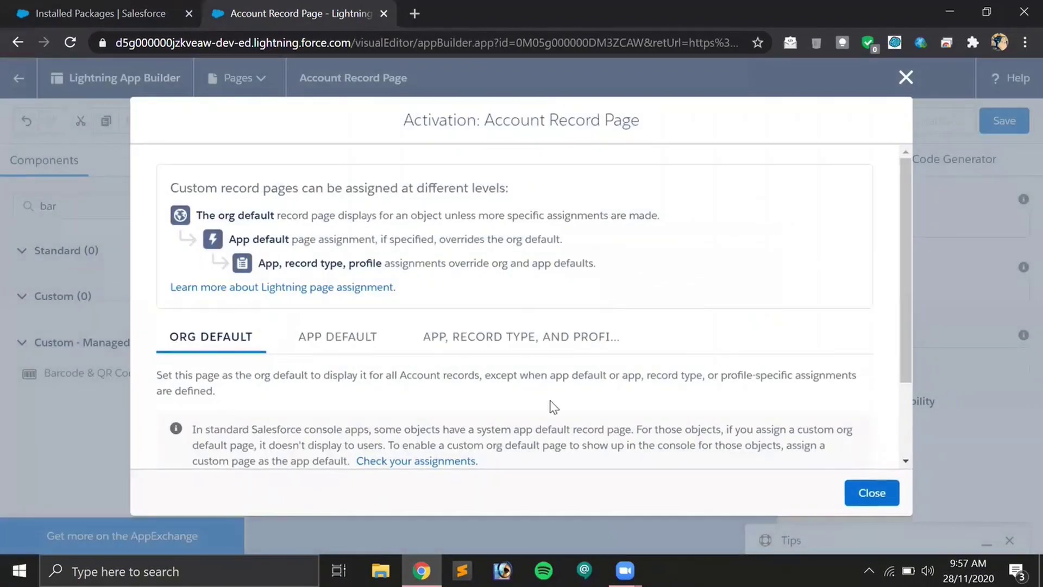
{"action": "scroll", "coordinate": [494, 348], "scroll_direction": "down", "scroll_amount": 2}
{"action": "left_click", "coordinate": [221, 410]}
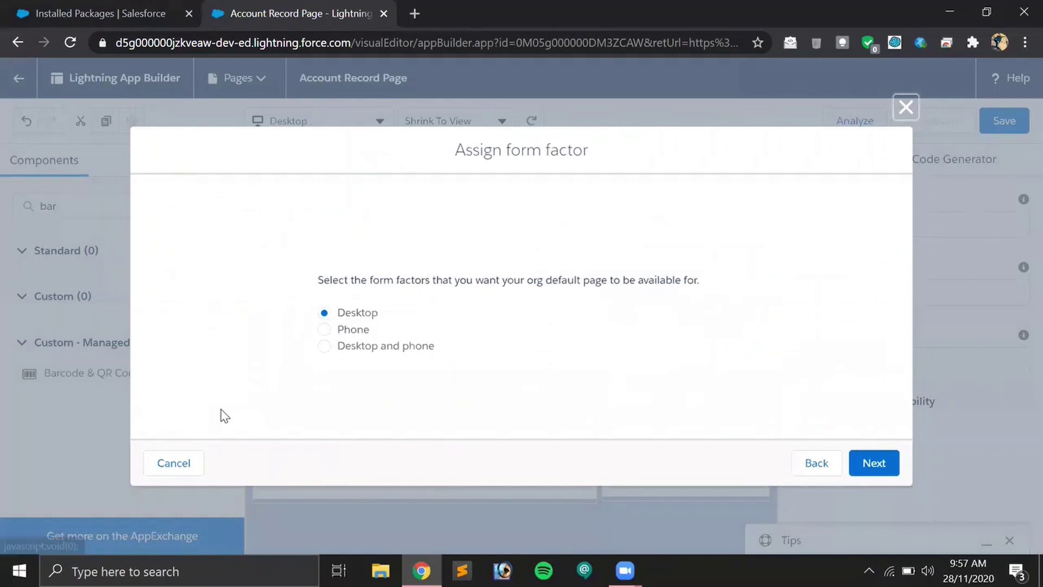
{"action": "left_click", "coordinate": [375, 348]}
{"action": "left_click", "coordinate": [882, 470]}
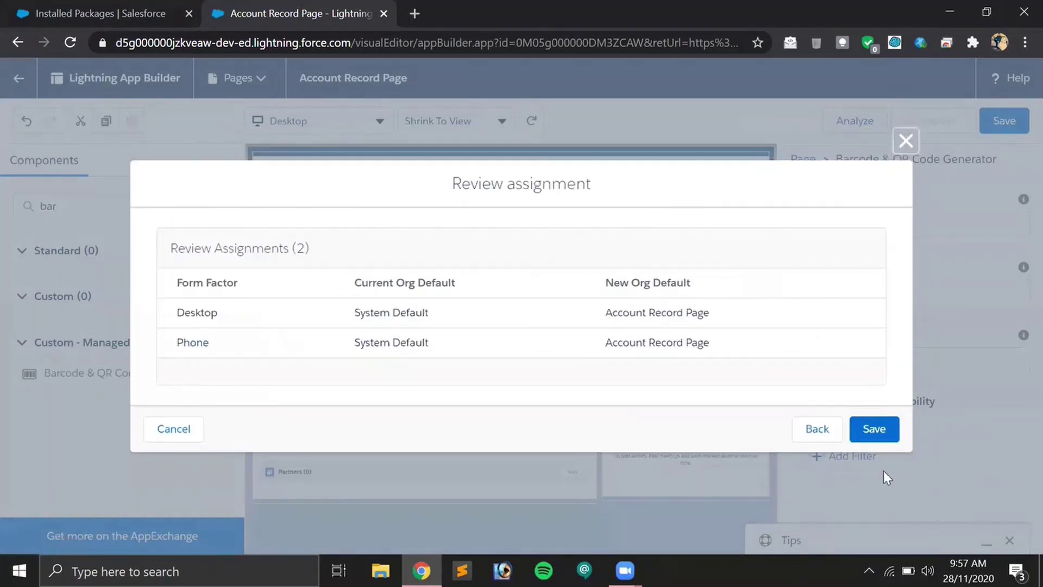
{"action": "left_click", "coordinate": [875, 429]}
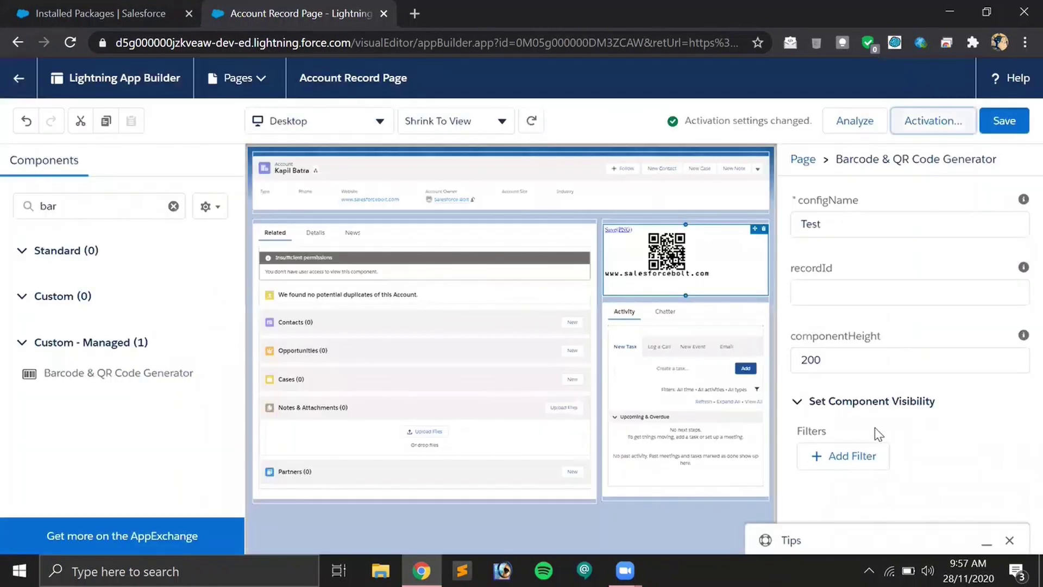
{"action": "left_click", "coordinate": [1001, 124]}
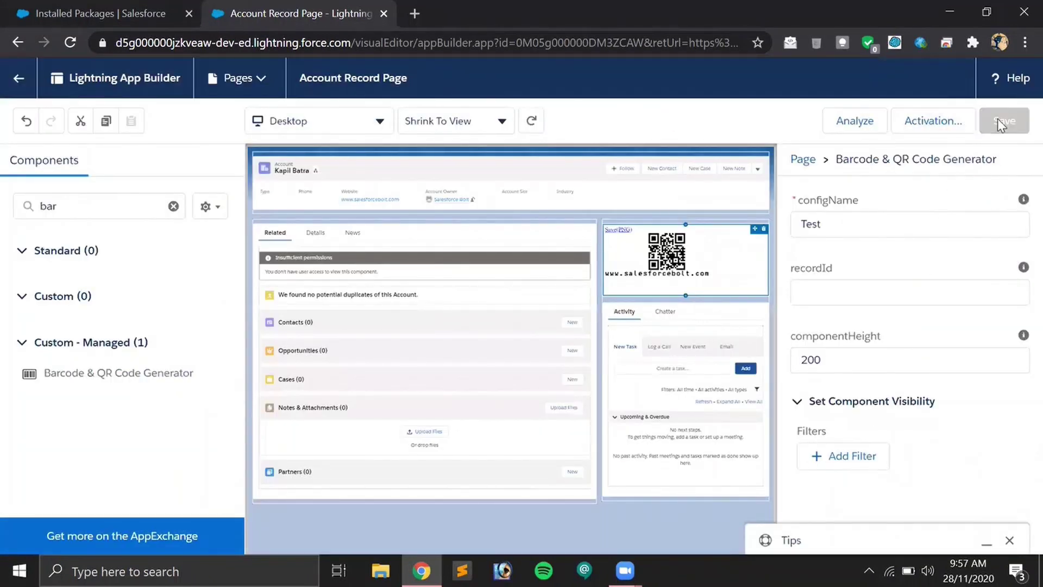
{"action": "left_click", "coordinate": [20, 86]}
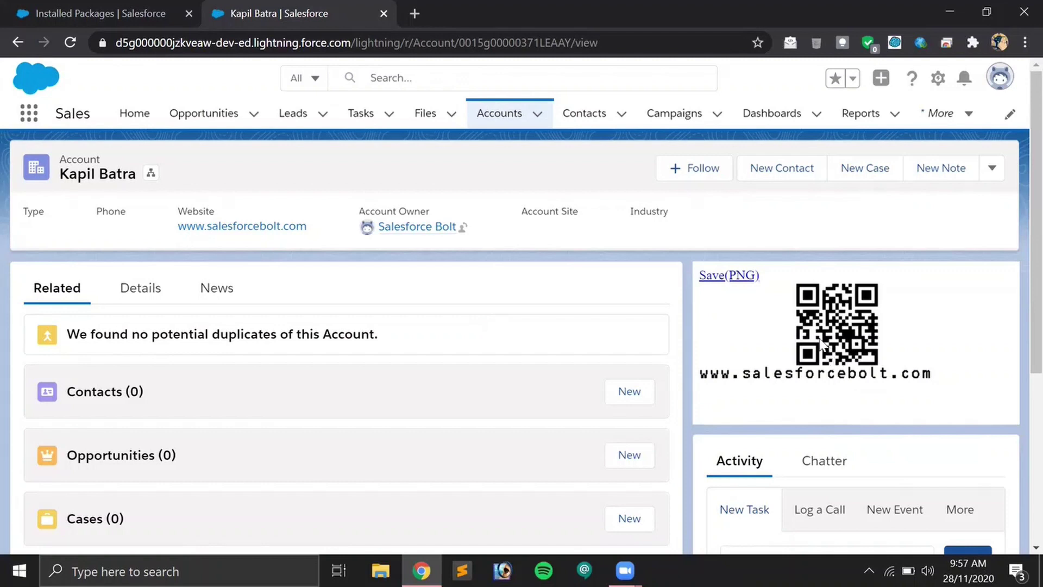
Download the account's website QR code as a PNG image.
{"action": "left_click", "coordinate": [738, 277]}
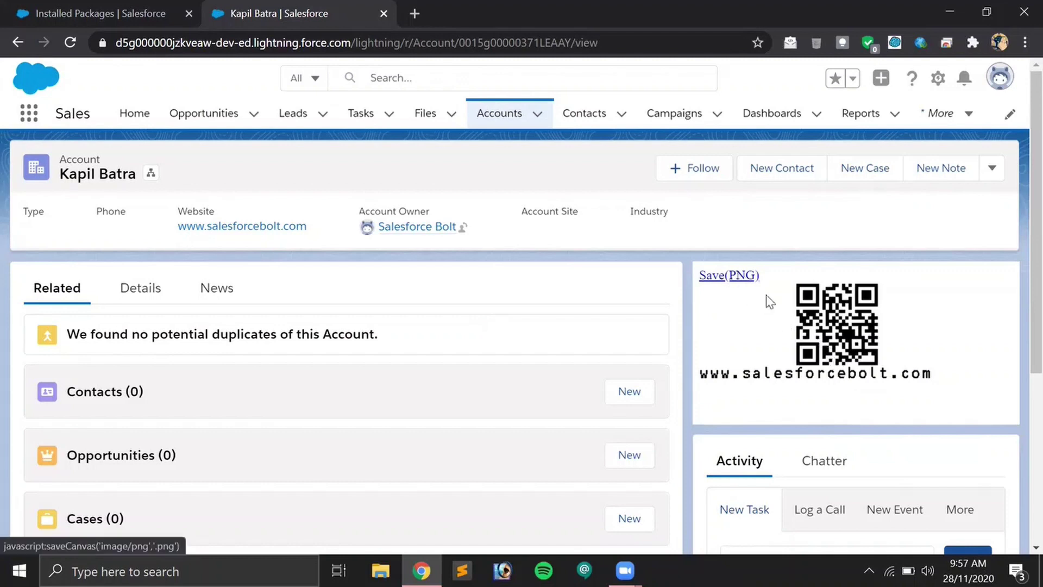